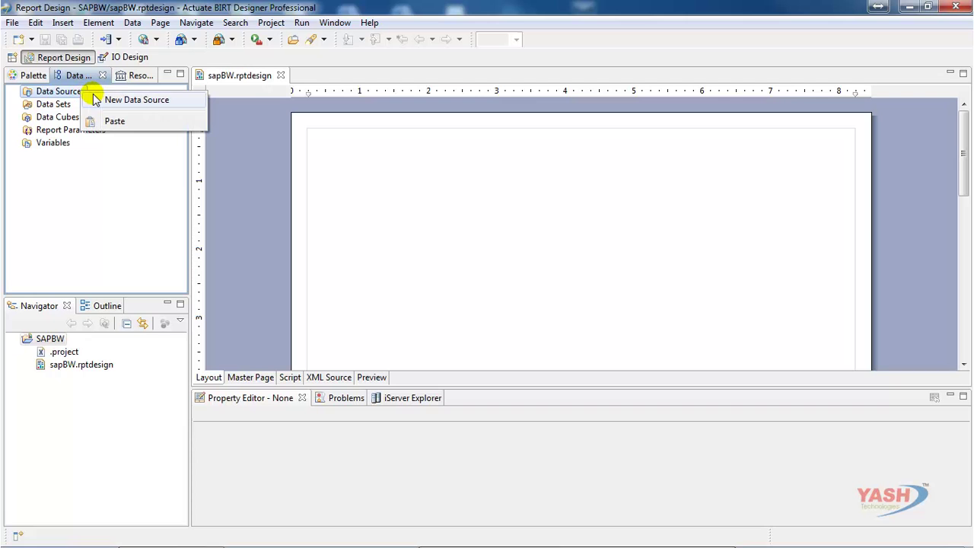
- Create an SAP ODA data source named DataSource and continue to its connection properties
{"action": "left_click", "coordinate": [95, 99]}
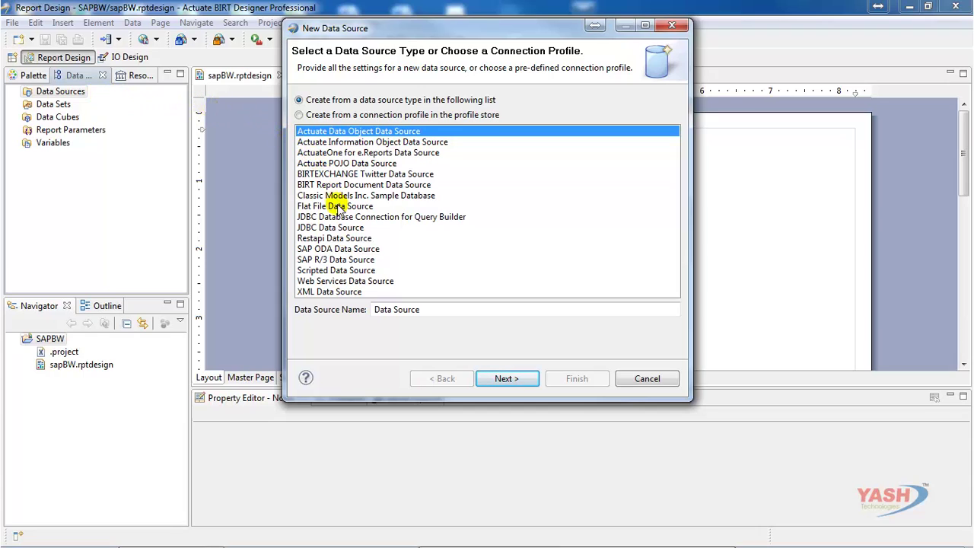
{"action": "left_click", "coordinate": [342, 252]}
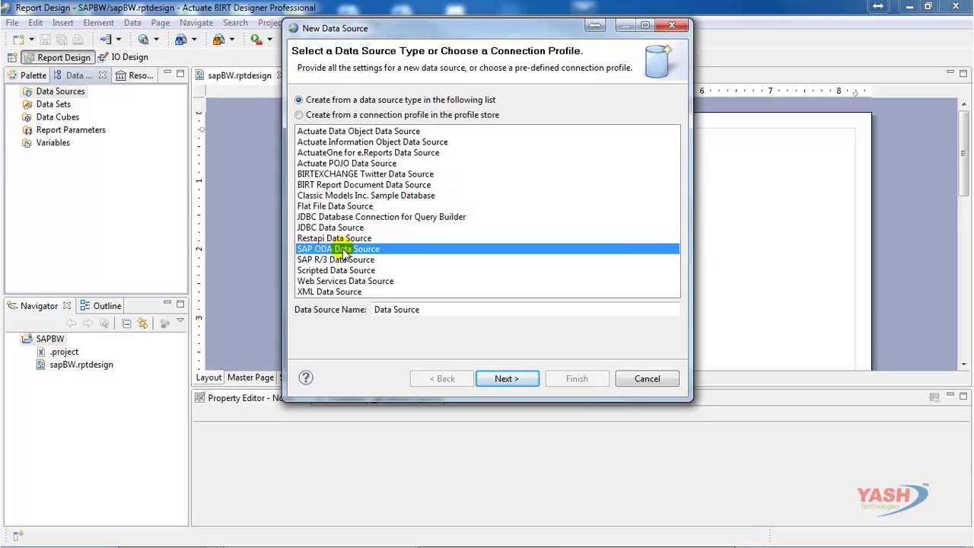
{"action": "left_click", "coordinate": [394, 309]}
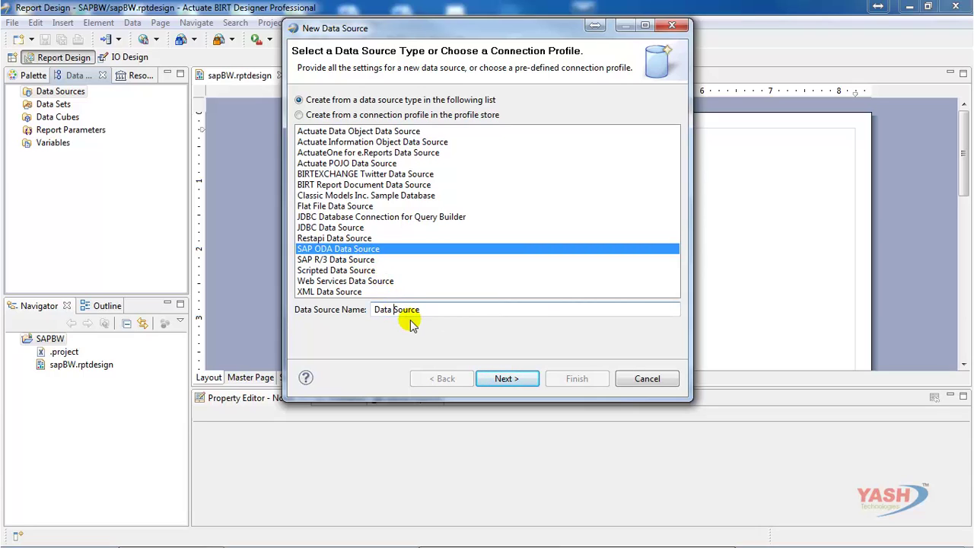
{"action": "key", "text": "BackSpace"}
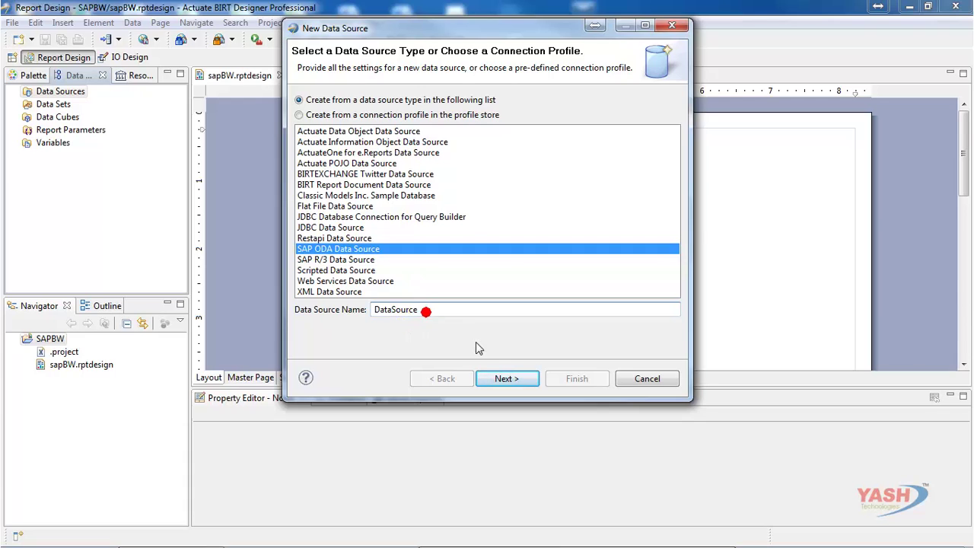
{"action": "left_click", "coordinate": [505, 379]}
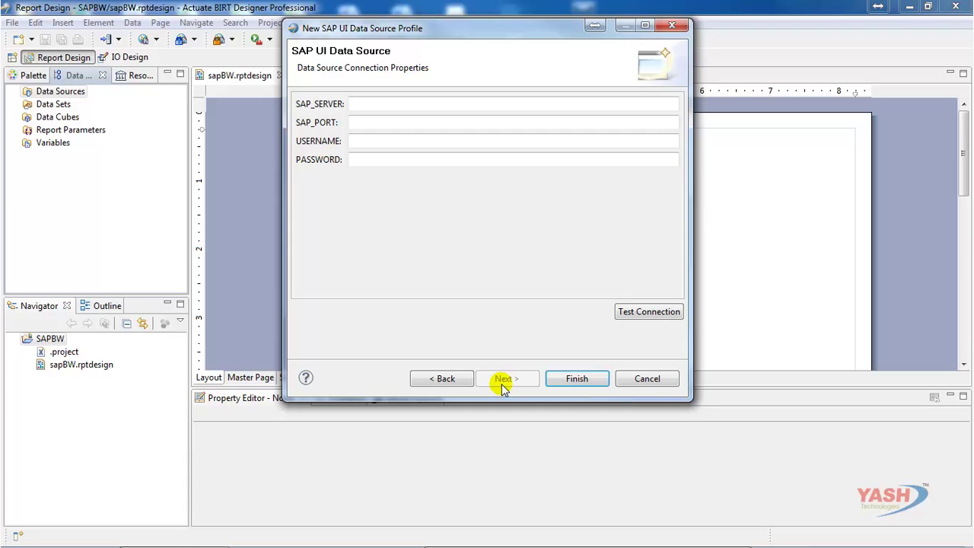
- Enter SAP server 10.6.20.34, port 8002, and the login username and password
{"action": "left_click", "coordinate": [444, 105]}
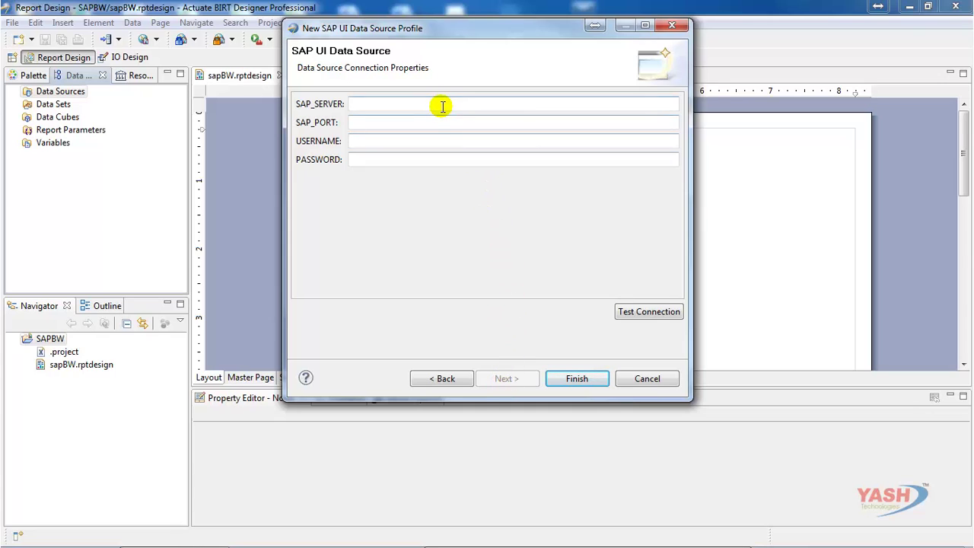
{"action": "left_click", "coordinate": [502, 124]}
{"action": "type", "text": "10"}
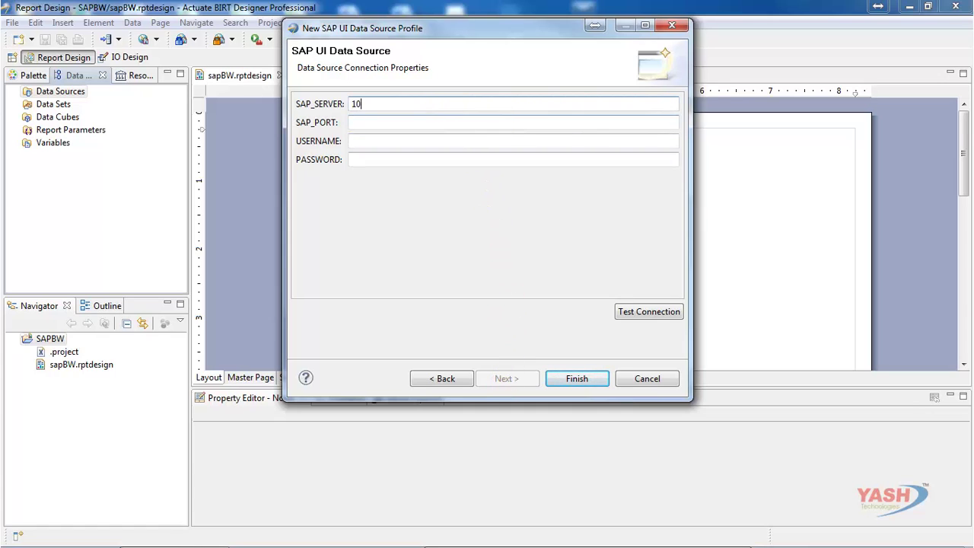
{"action": "type", "text": ".6.20.34"}
{"action": "key", "text": "Tab"}
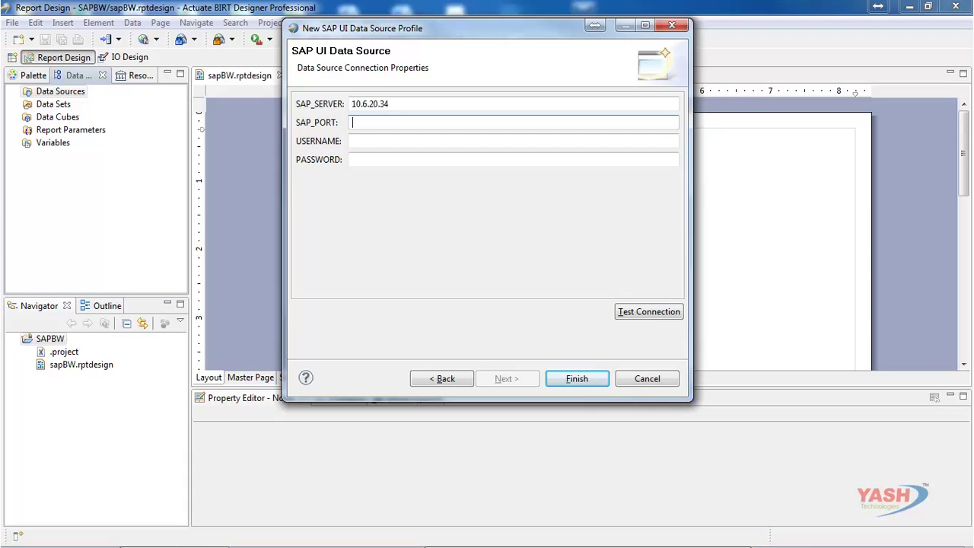
{"action": "type", "text": "8002"}
{"action": "key", "text": "Tab"}
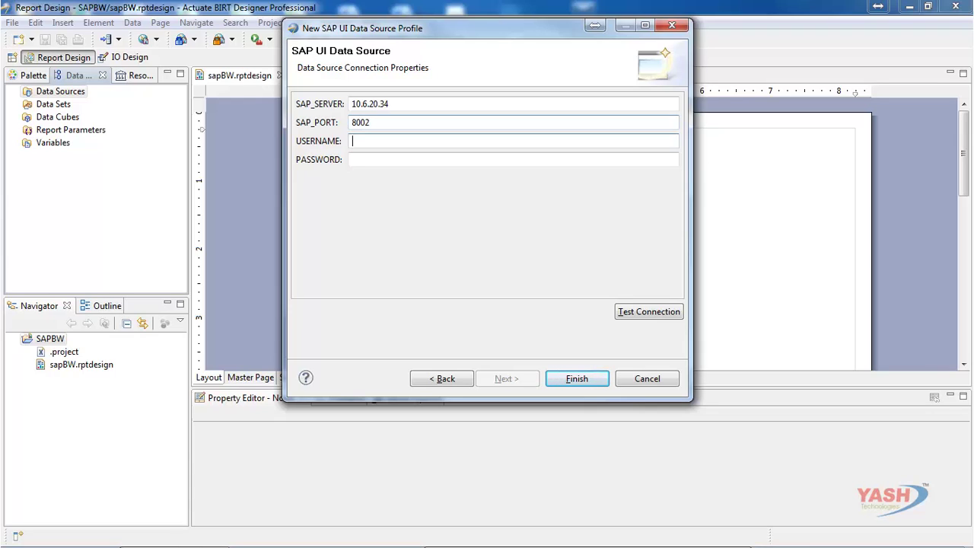
{"action": "type", "text": "sapdev02•••"}
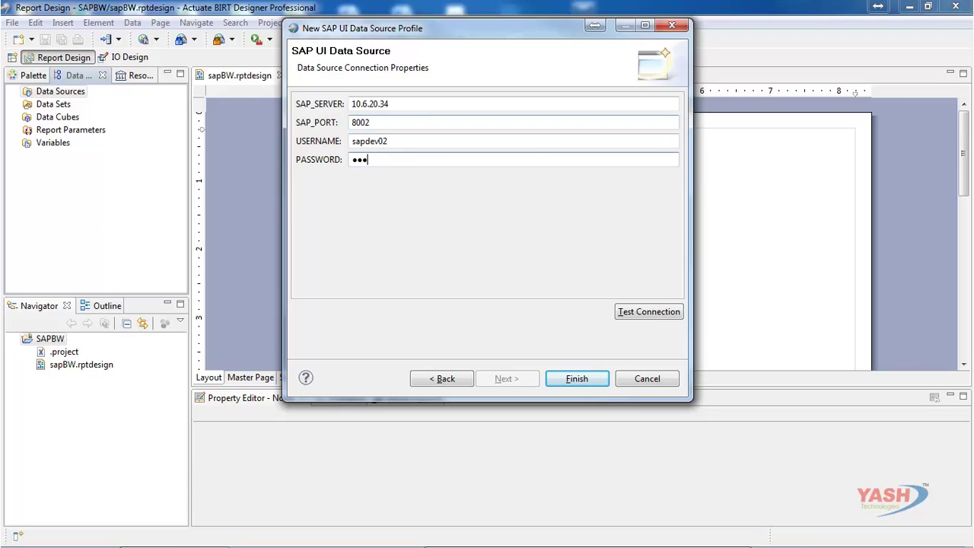
{"action": "type", "text": "•••••"}
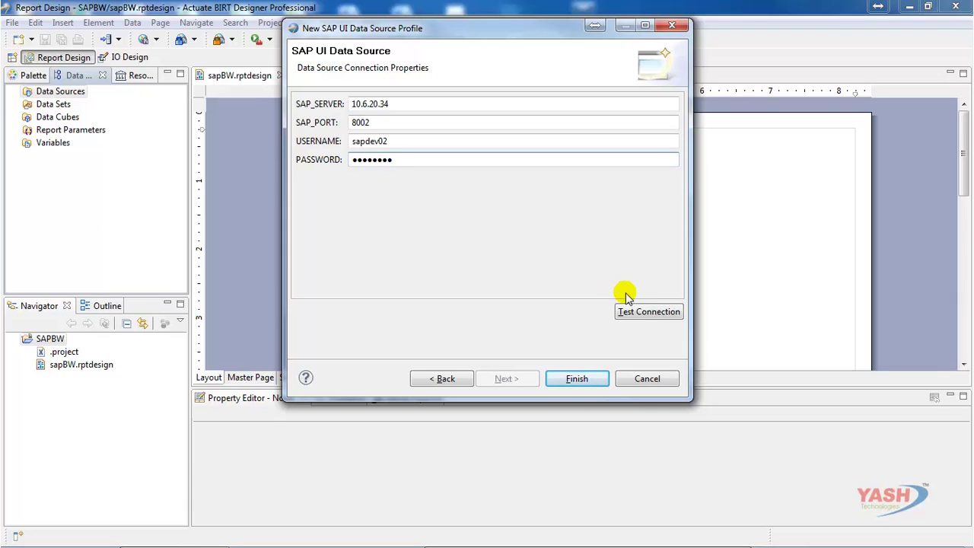
- Test the connection successfully and save the DataSource data source
{"action": "left_click", "coordinate": [637, 311]}
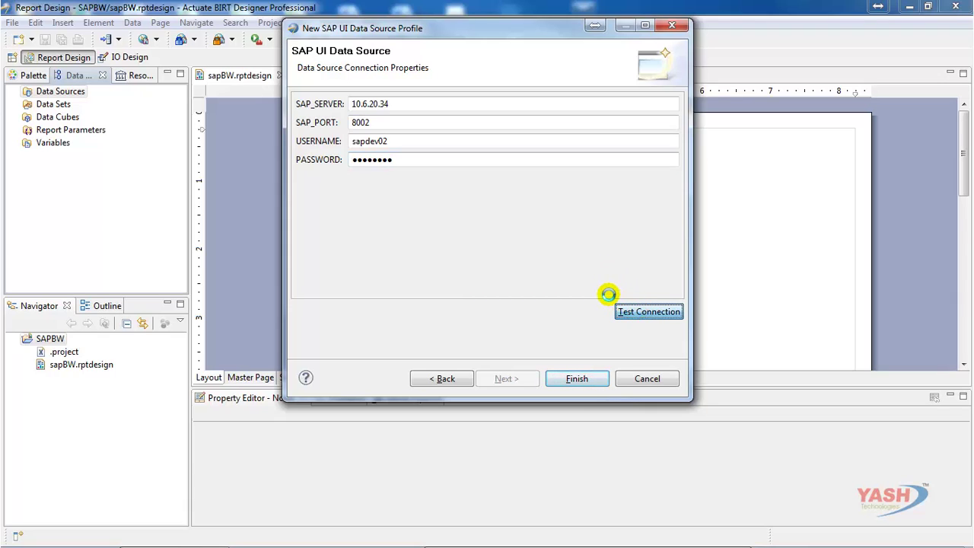
{"action": "left_click", "coordinate": [621, 230]}
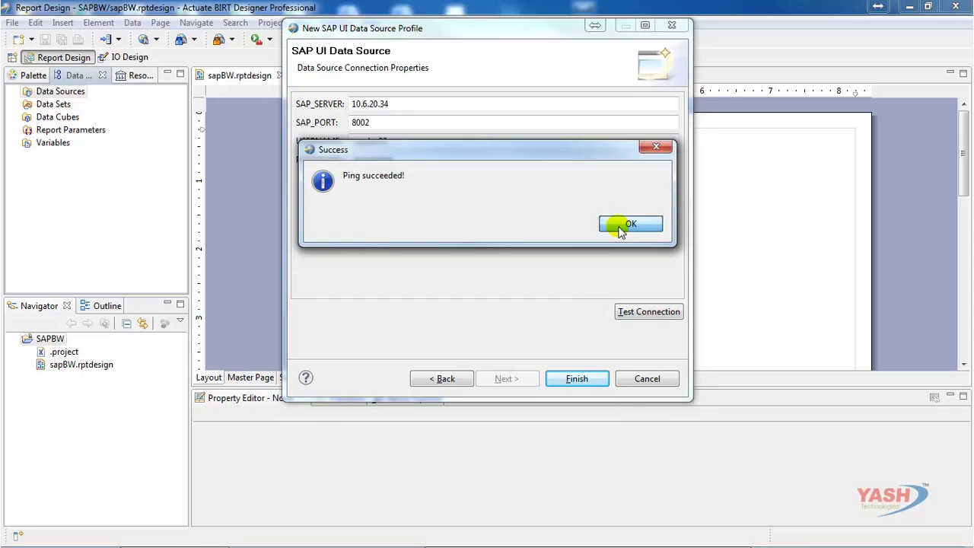
{"action": "left_click", "coordinate": [590, 380]}
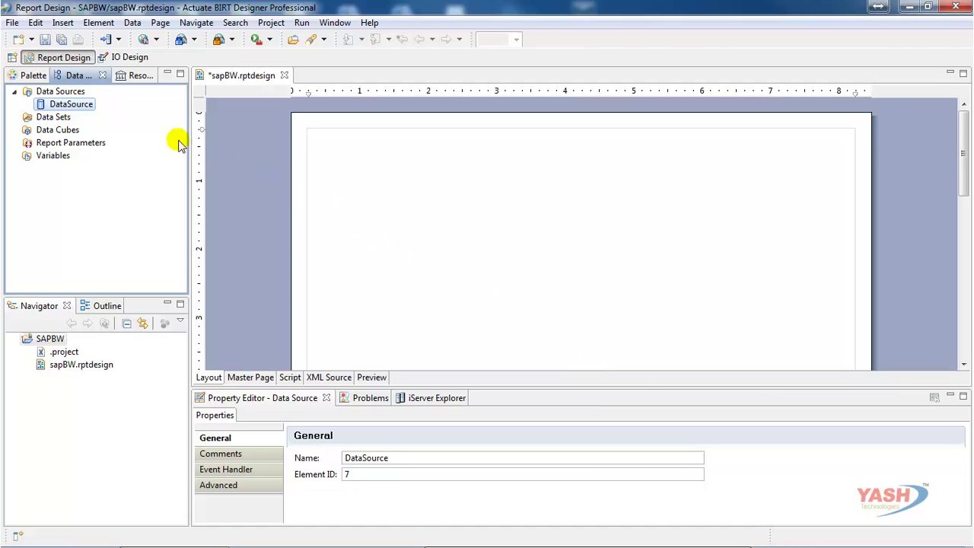
- Start a new data set from the Data Sets category
{"action": "left_click", "coordinate": [64, 118]}
{"action": "right_click", "coordinate": [65, 119]}
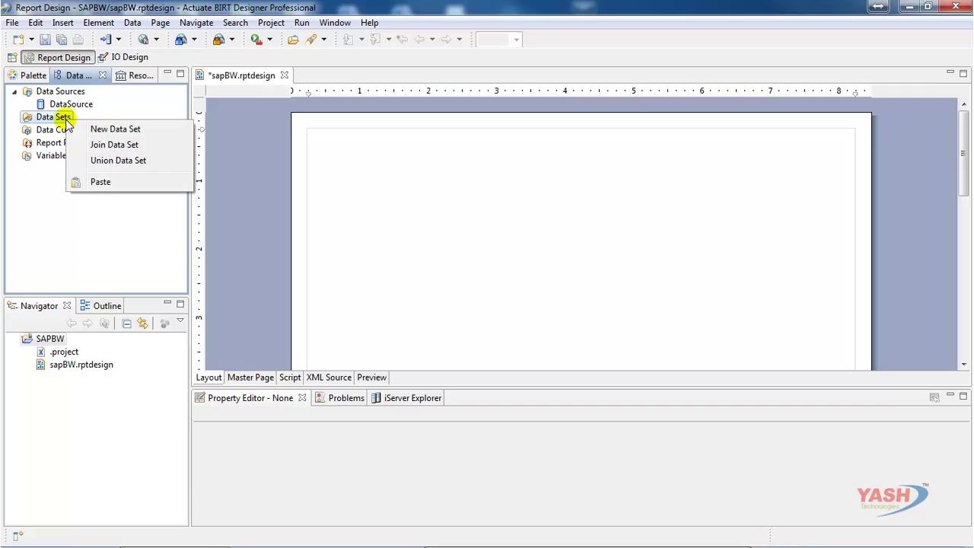
{"action": "left_click", "coordinate": [114, 129]}
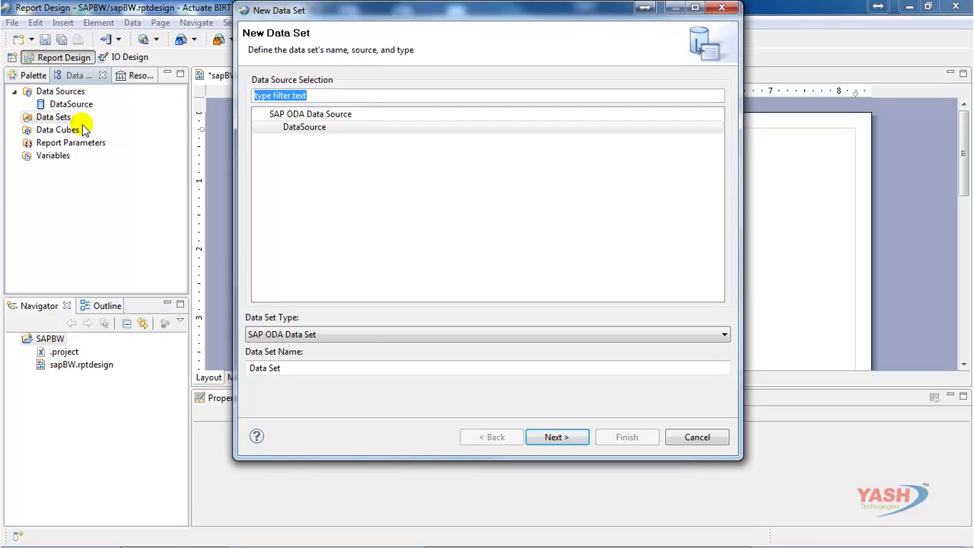
- Keep the SAP ODA Data Set type, rename it DataSet, and continue to the query page
{"action": "left_click", "coordinate": [330, 337]}
{"action": "left_click", "coordinate": [331, 337]}
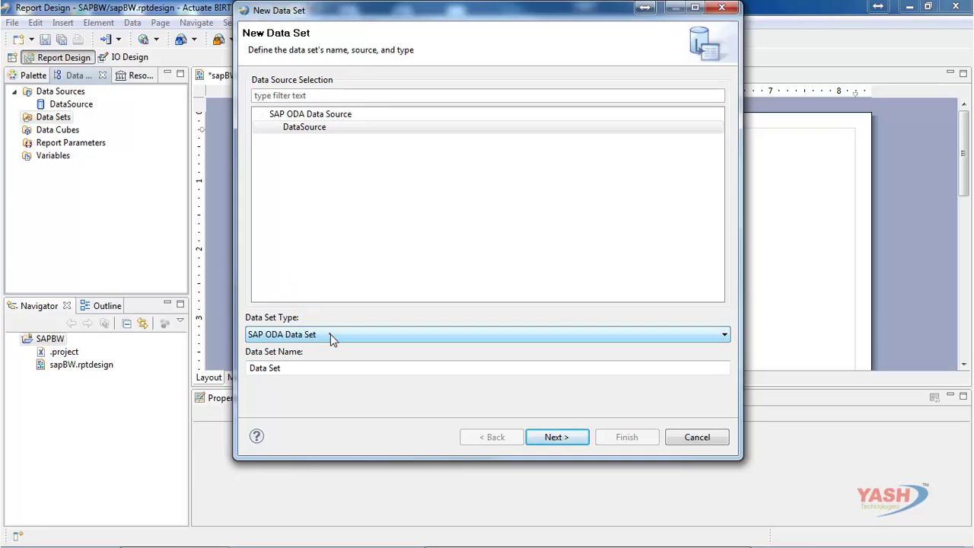
{"action": "left_click", "coordinate": [318, 368]}
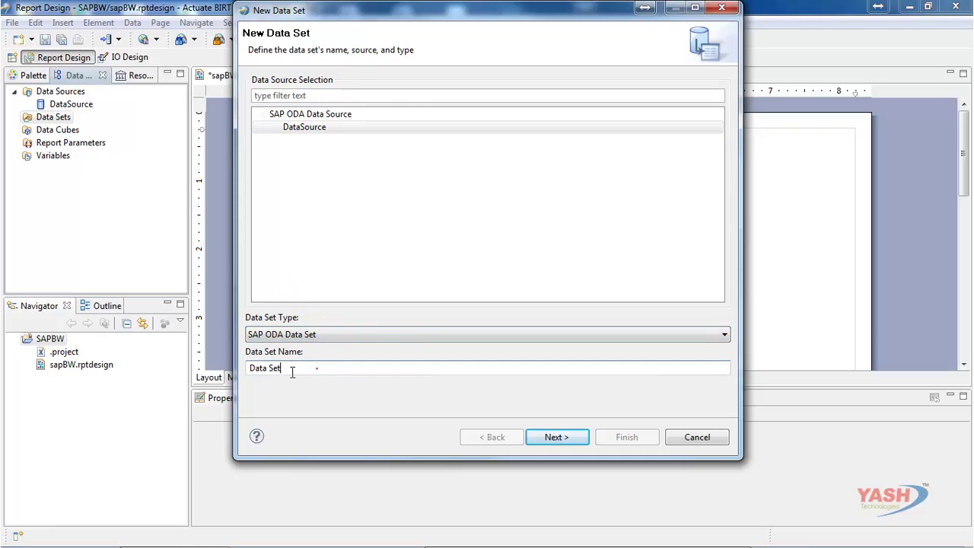
{"action": "left_click", "coordinate": [266, 367]}
{"action": "left_click", "coordinate": [293, 371]}
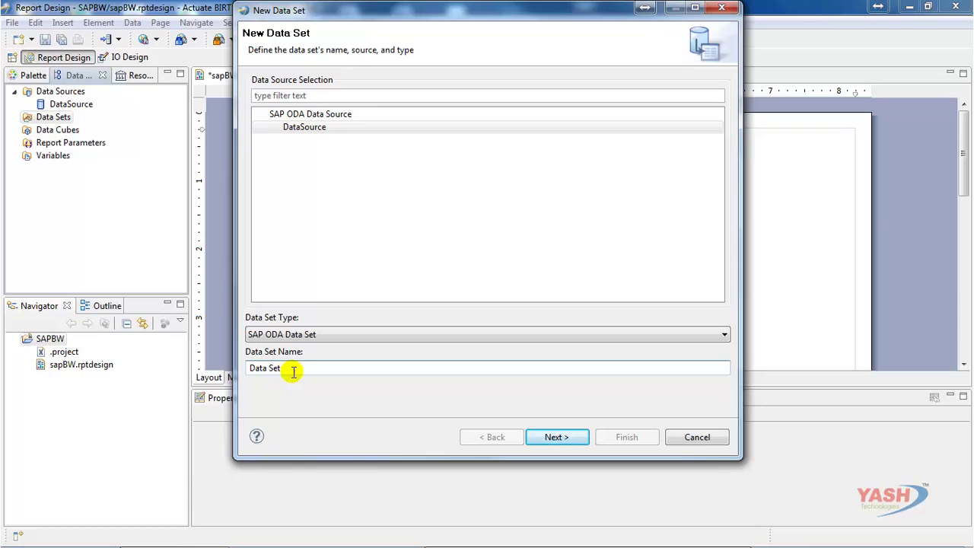
{"action": "key", "text": "BackSpace"}
{"action": "left_click", "coordinate": [359, 369]}
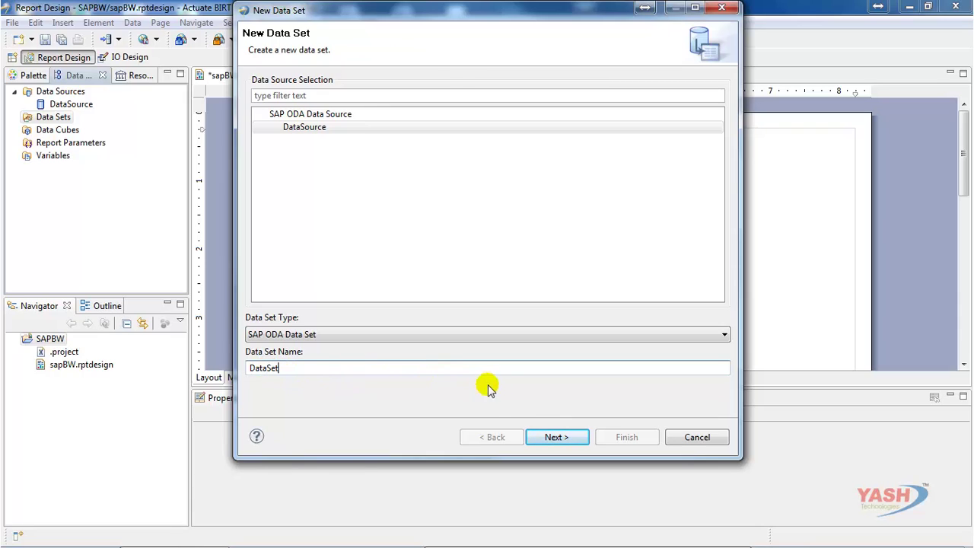
{"action": "left_click", "coordinate": [558, 437]}
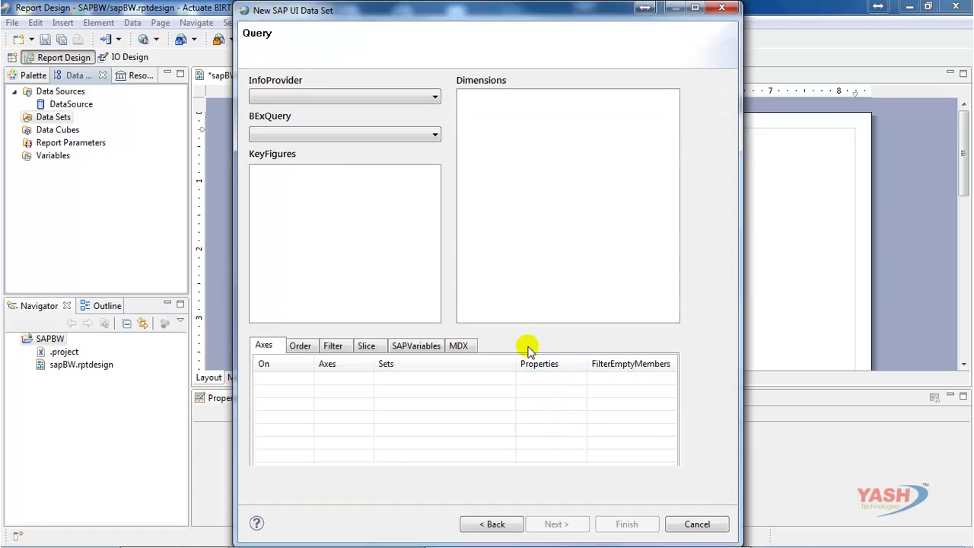
- Choose InfoProvider ZDEMOCUBE and the BEx query ZTEST_BI_QUERY1
{"action": "left_click", "coordinate": [401, 101]}
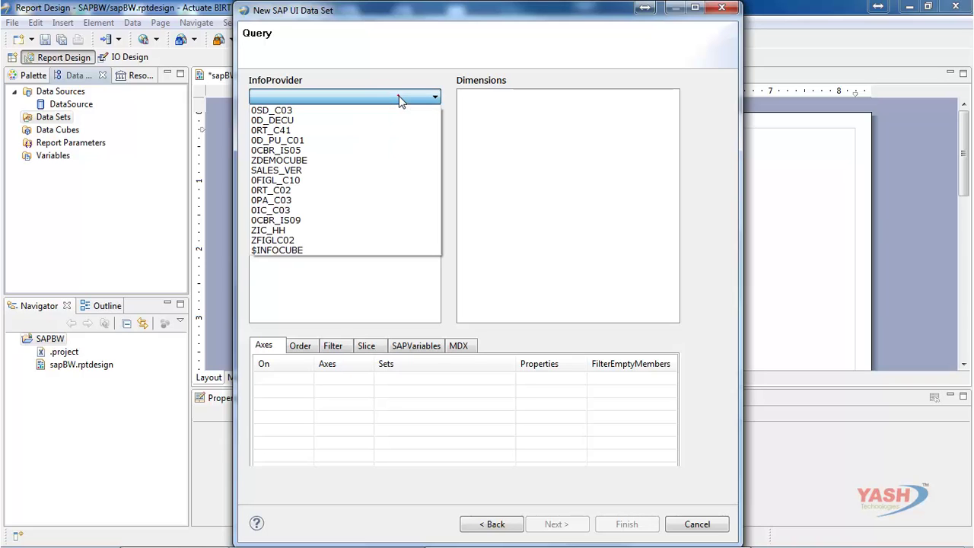
{"action": "left_click", "coordinate": [384, 160]}
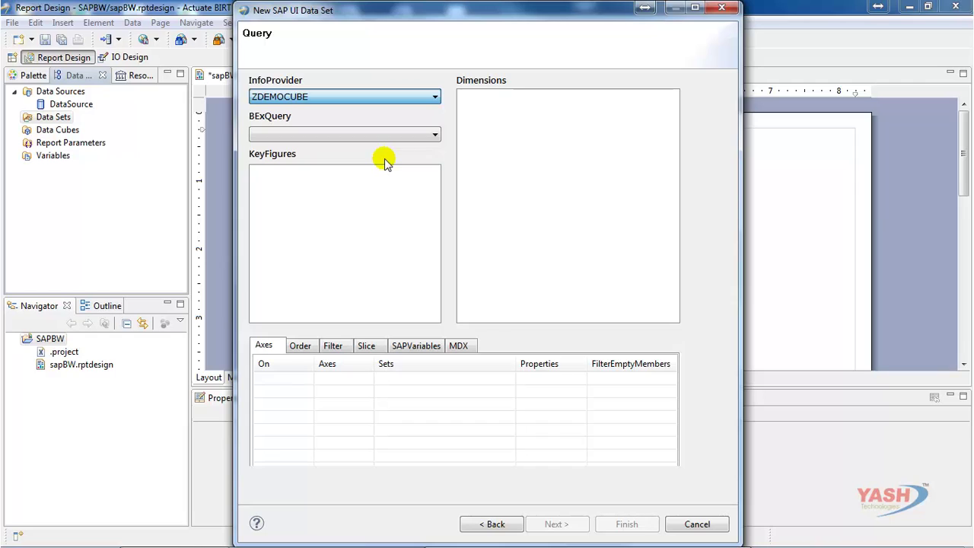
{"action": "left_click", "coordinate": [430, 137]}
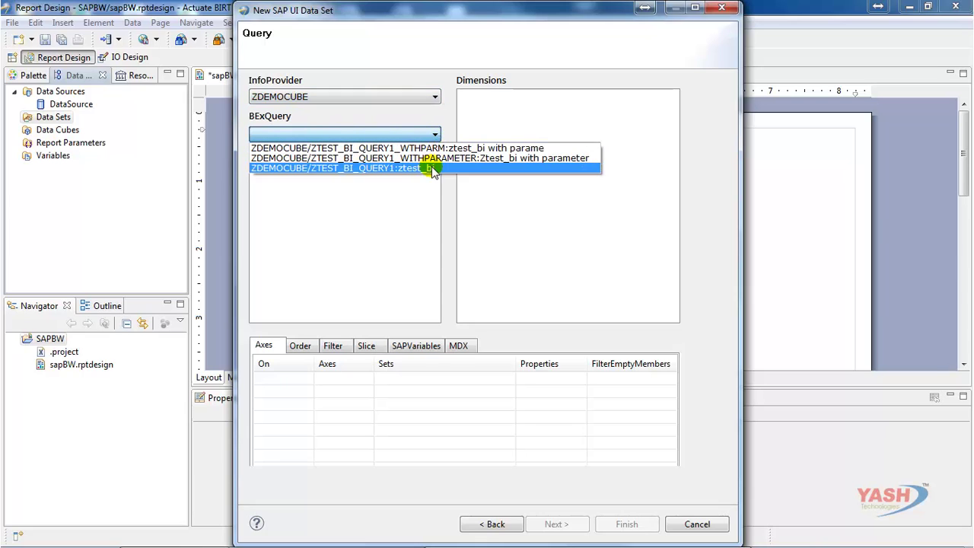
{"action": "left_click", "coordinate": [432, 168]}
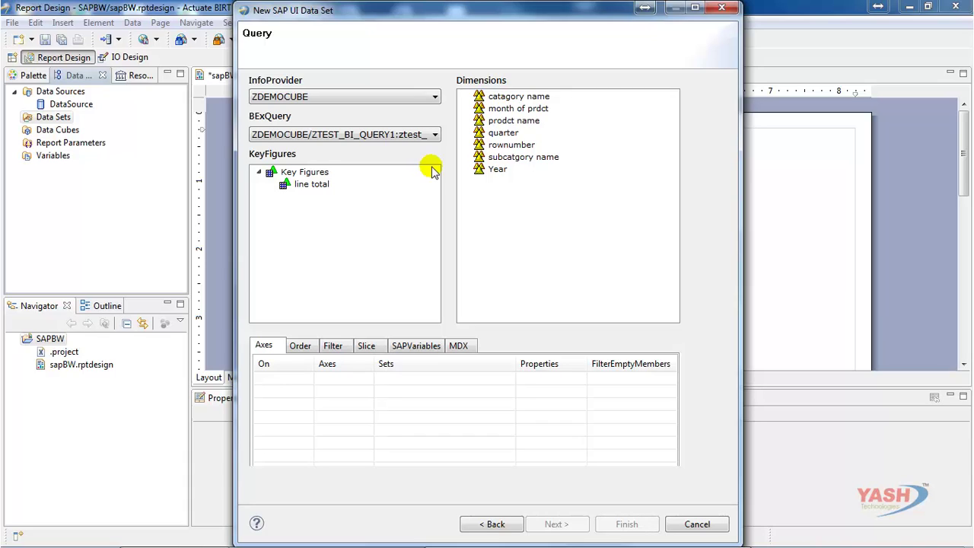
- Place catagory name, subcatgory name and prodct name members on the row axis
{"action": "left_click", "coordinate": [465, 96]}
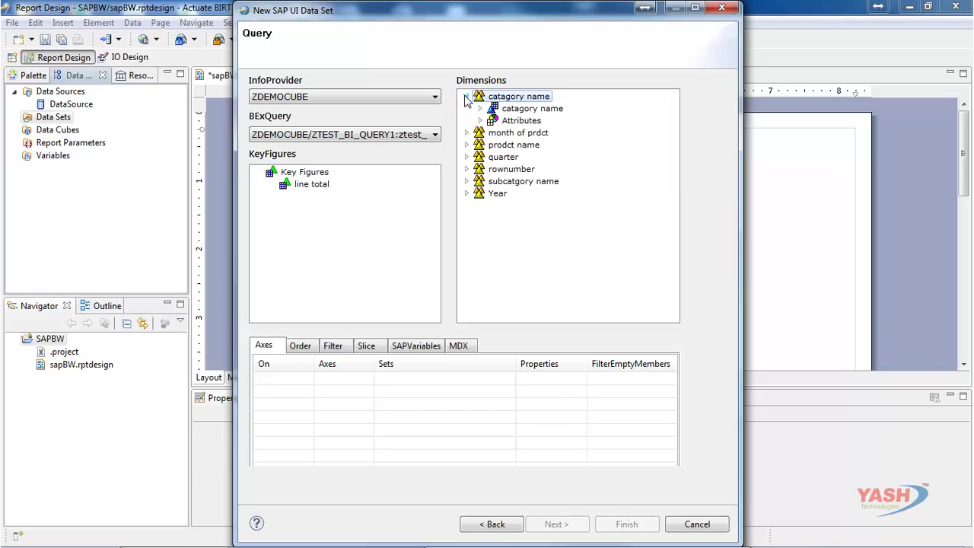
{"action": "right_click", "coordinate": [504, 112]}
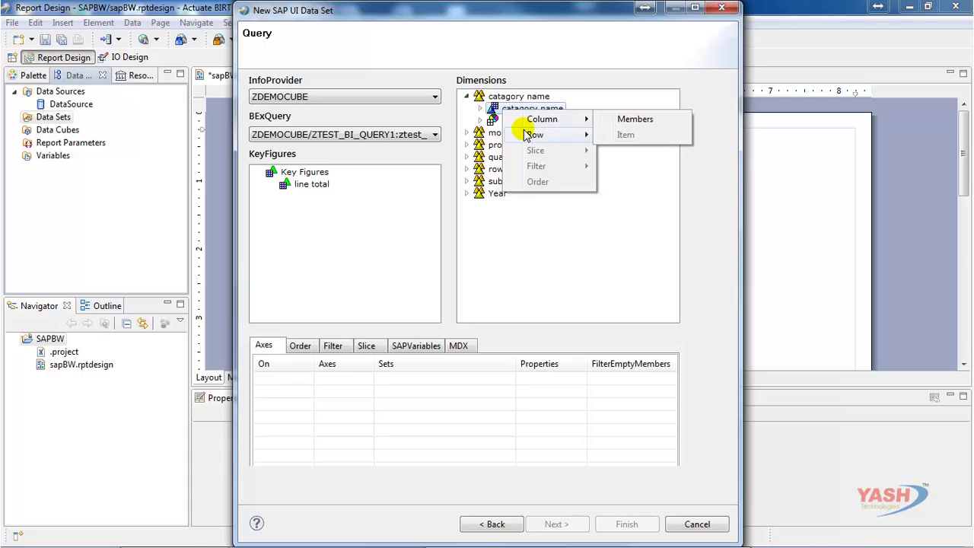
{"action": "mouse_move", "coordinate": [560, 135]}
{"action": "left_click", "coordinate": [620, 135]}
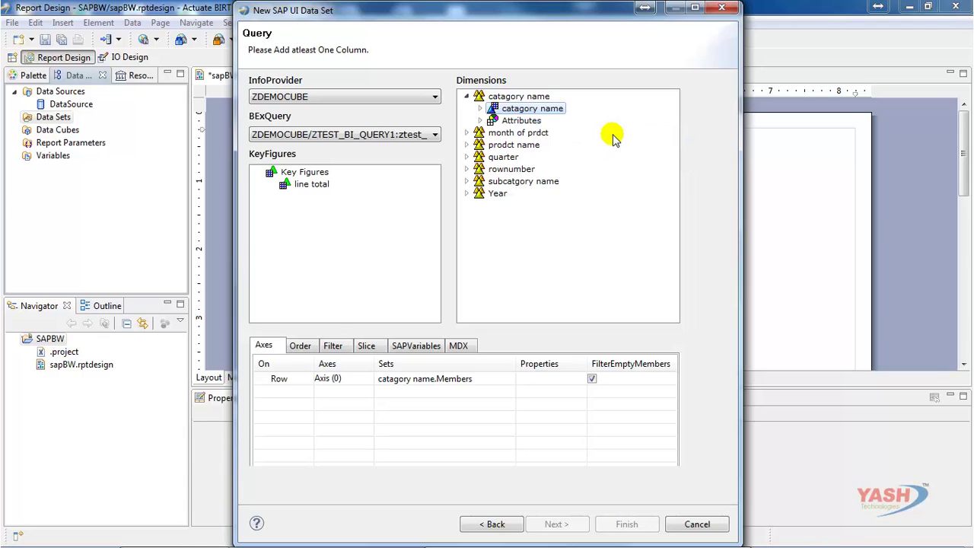
{"action": "left_click", "coordinate": [466, 181]}
{"action": "right_click", "coordinate": [503, 193]}
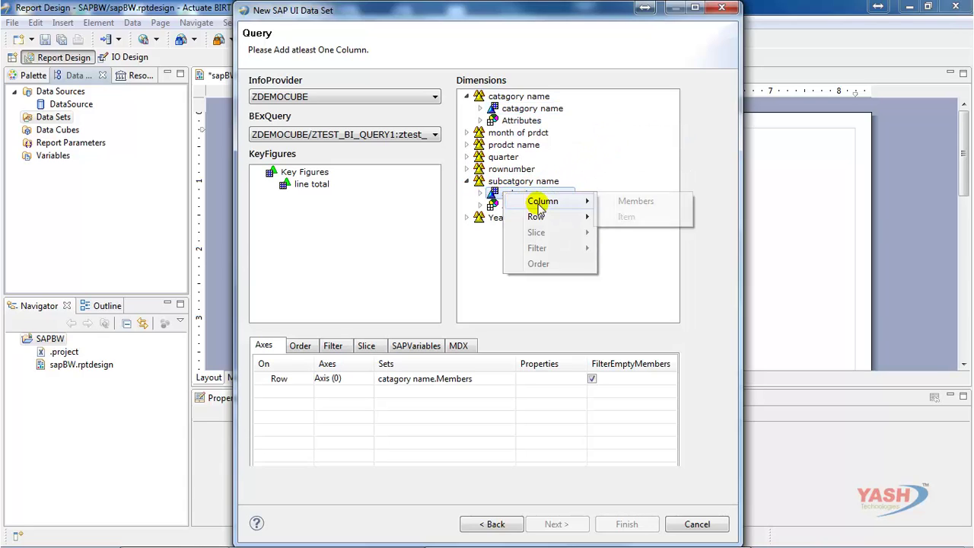
{"action": "left_click", "coordinate": [613, 216]}
{"action": "left_click", "coordinate": [466, 144]}
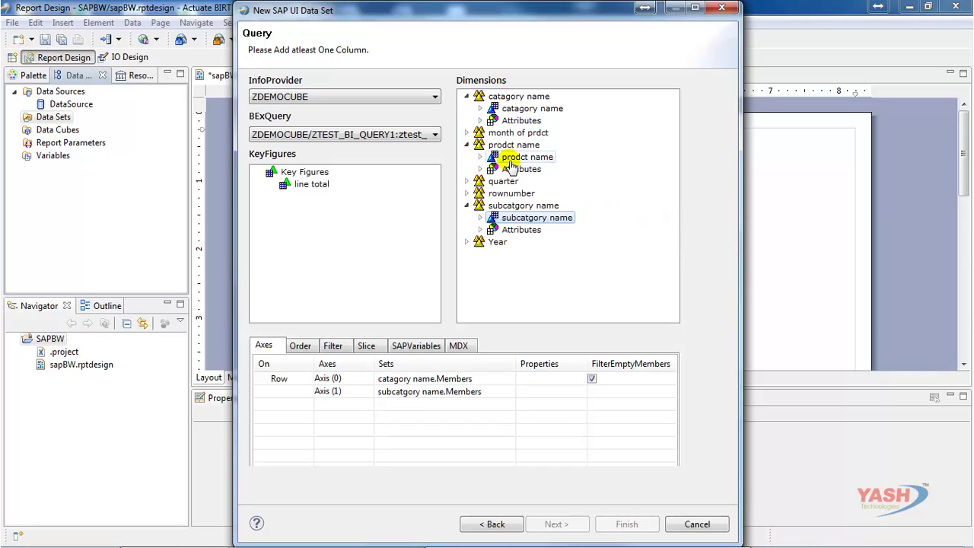
{"action": "right_click", "coordinate": [510, 166]}
{"action": "left_click", "coordinate": [617, 186]}
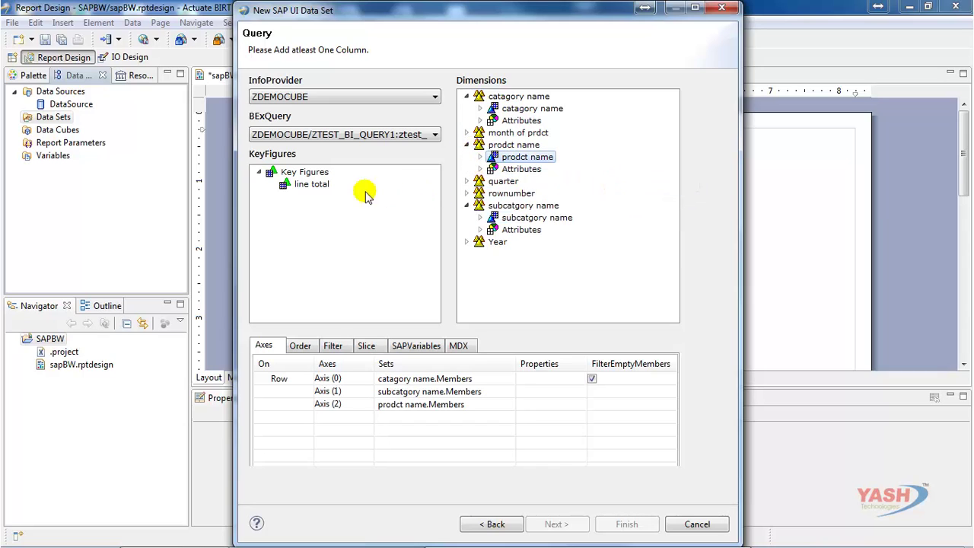
- Put the line total key figure on the column axis
{"action": "right_click", "coordinate": [311, 185]}
{"action": "mouse_move", "coordinate": [354, 197]}
{"action": "left_click", "coordinate": [449, 213]}
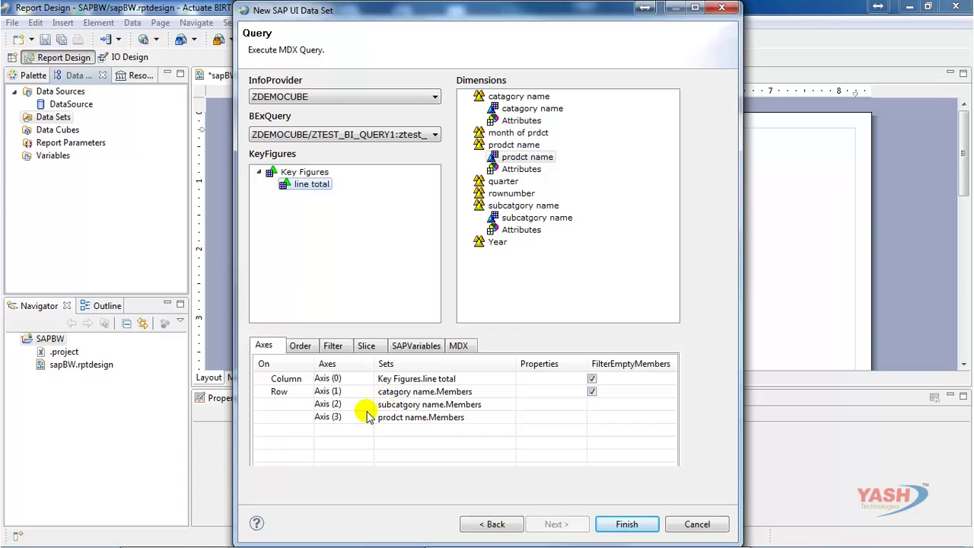
- Remove the prodct name Axis (3) and add an ascending sort on Axis (0) for line total
{"action": "right_click", "coordinate": [353, 418]}
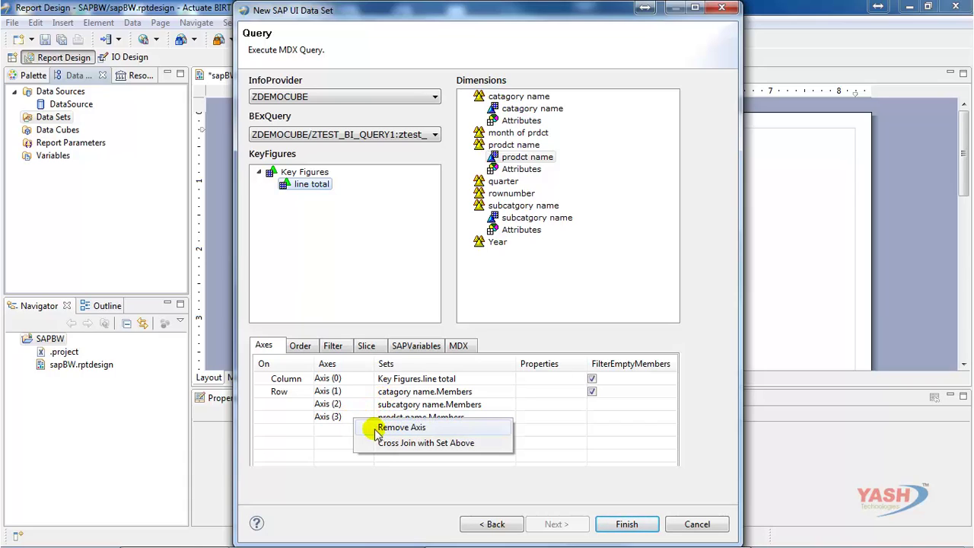
{"action": "left_click", "coordinate": [364, 427]}
{"action": "left_click", "coordinate": [300, 347]}
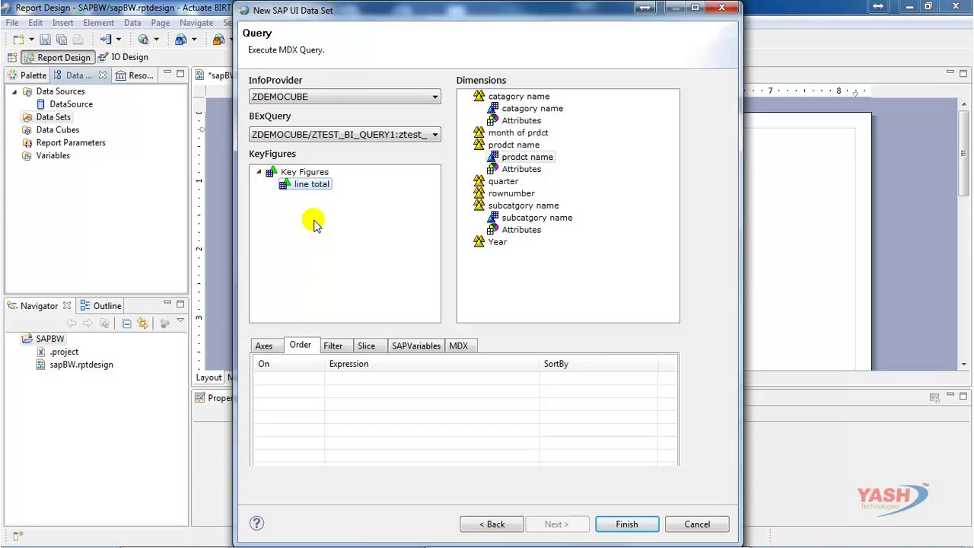
{"action": "right_click", "coordinate": [315, 185]}
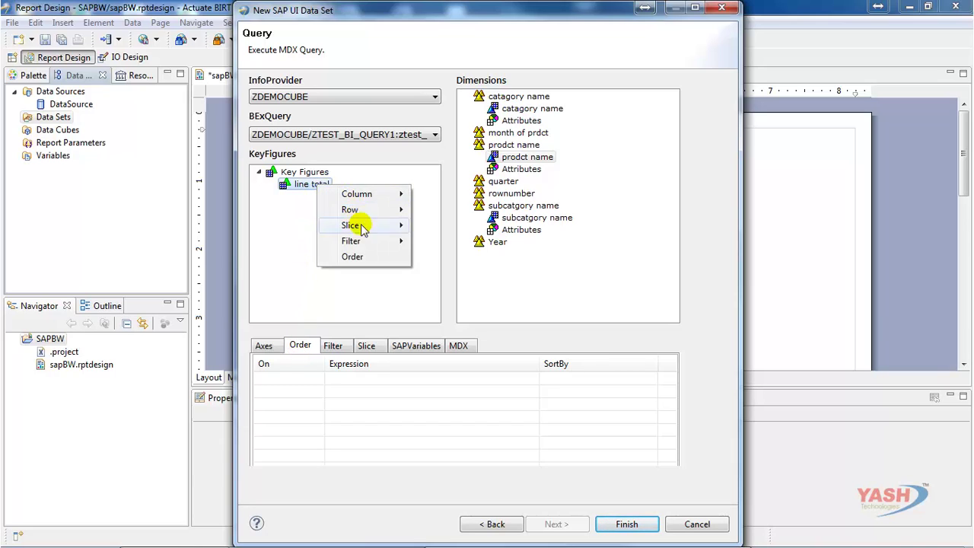
{"action": "left_click", "coordinate": [364, 257]}
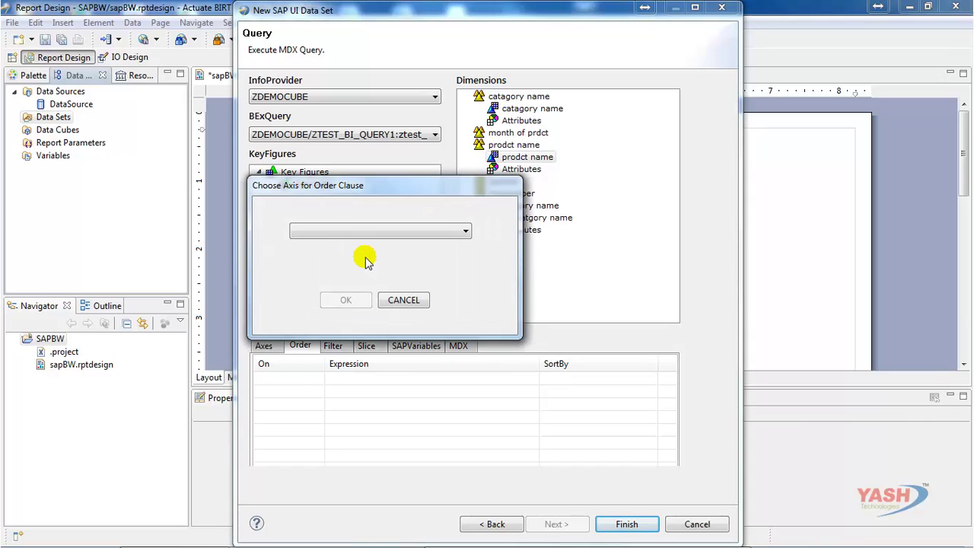
{"action": "left_click", "coordinate": [365, 231]}
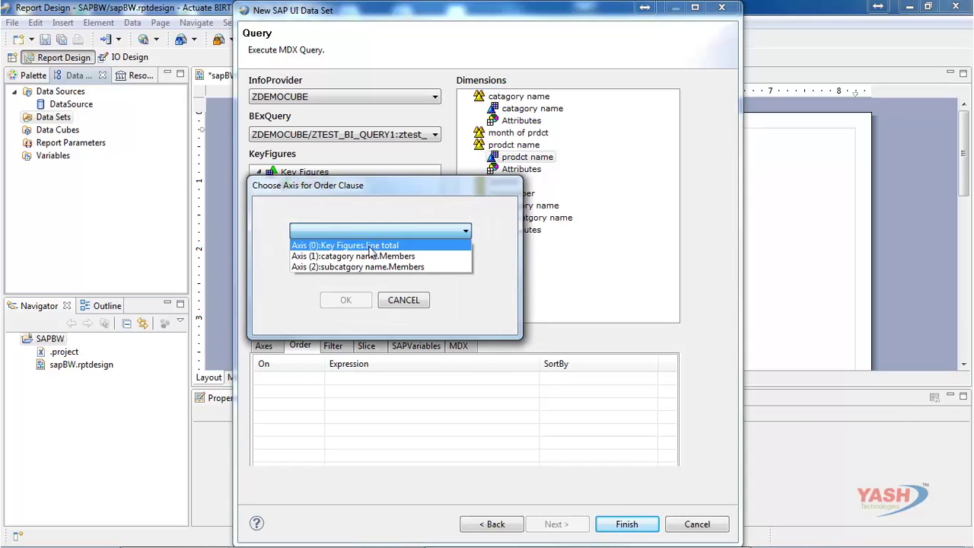
{"action": "left_click", "coordinate": [370, 245]}
{"action": "left_click", "coordinate": [346, 300]}
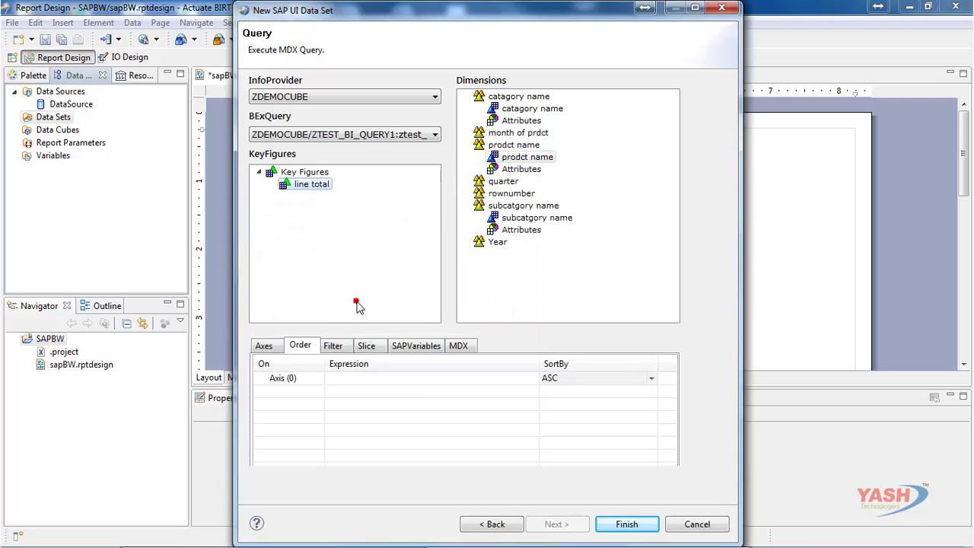
{"action": "left_click", "coordinate": [262, 378]}
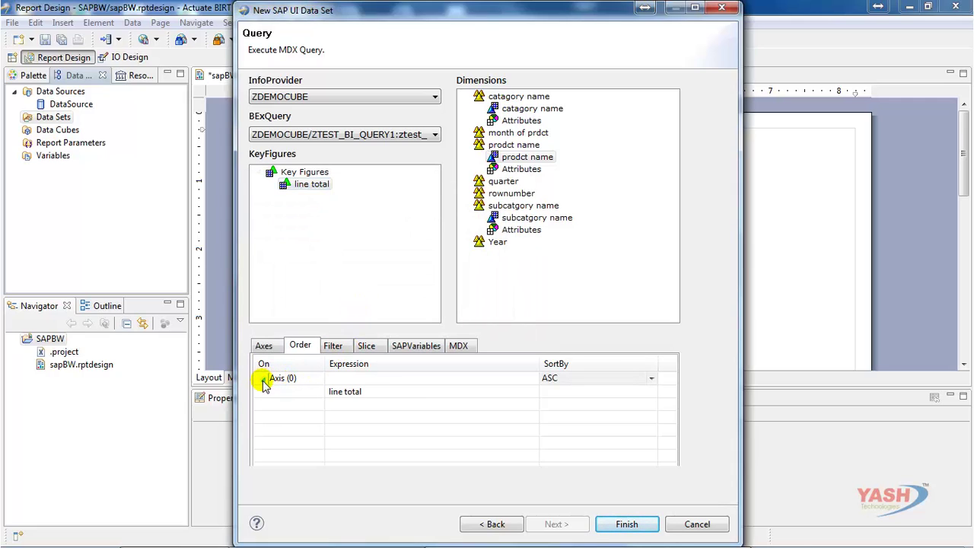
{"action": "left_click", "coordinate": [301, 382]}
{"action": "right_click", "coordinate": [303, 384]}
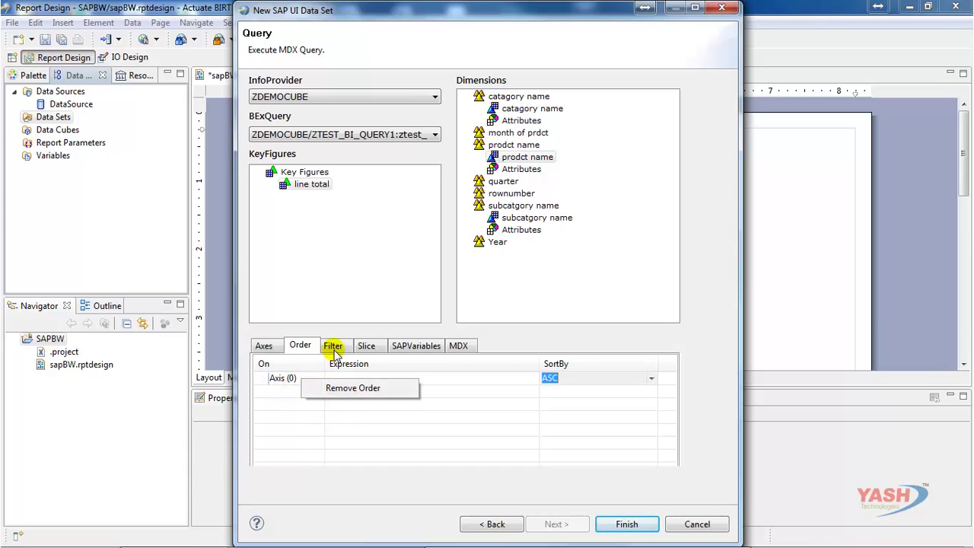
- Add a condition filter on line total for Axis (1) with comparison value 45
{"action": "left_click", "coordinate": [335, 347]}
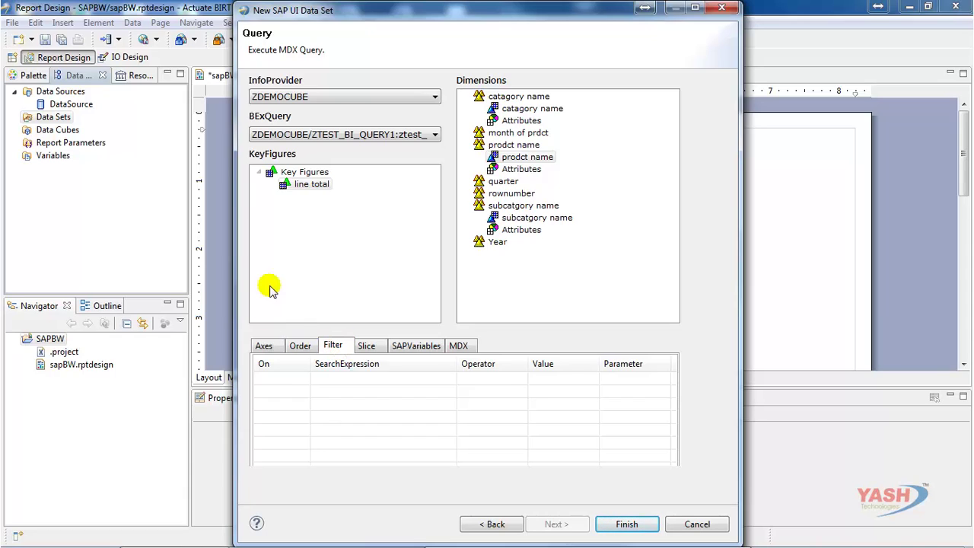
{"action": "left_click", "coordinate": [300, 185]}
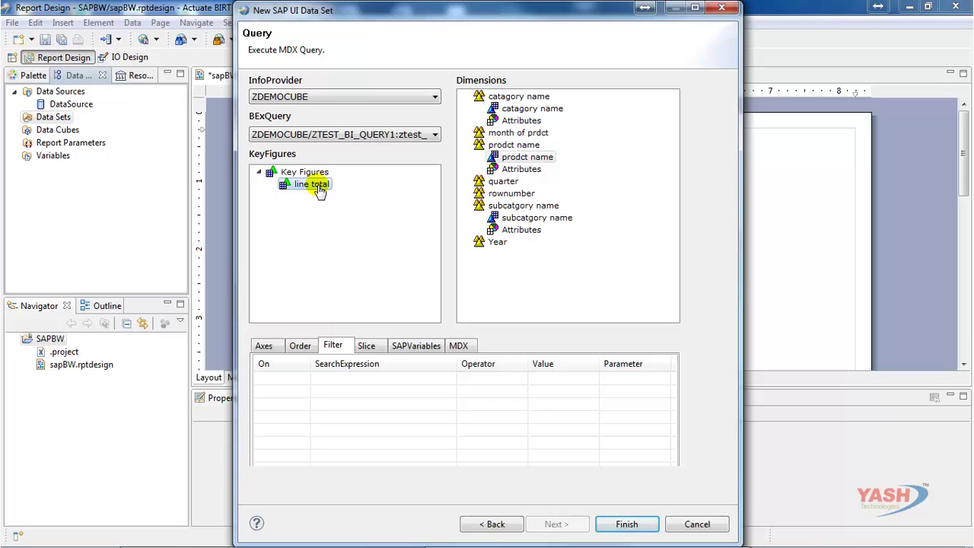
{"action": "right_click", "coordinate": [318, 191]}
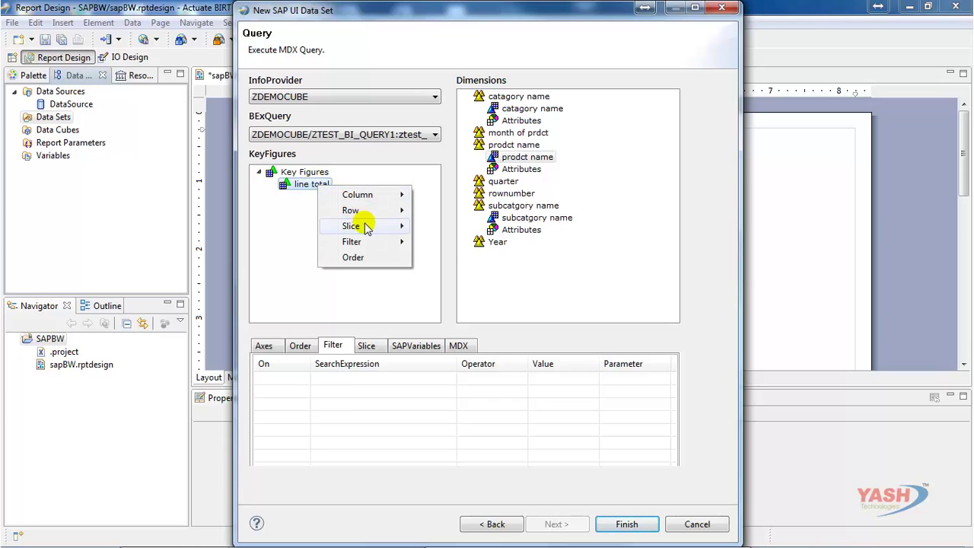
{"action": "mouse_move", "coordinate": [372, 247]}
{"action": "left_click", "coordinate": [434, 256]}
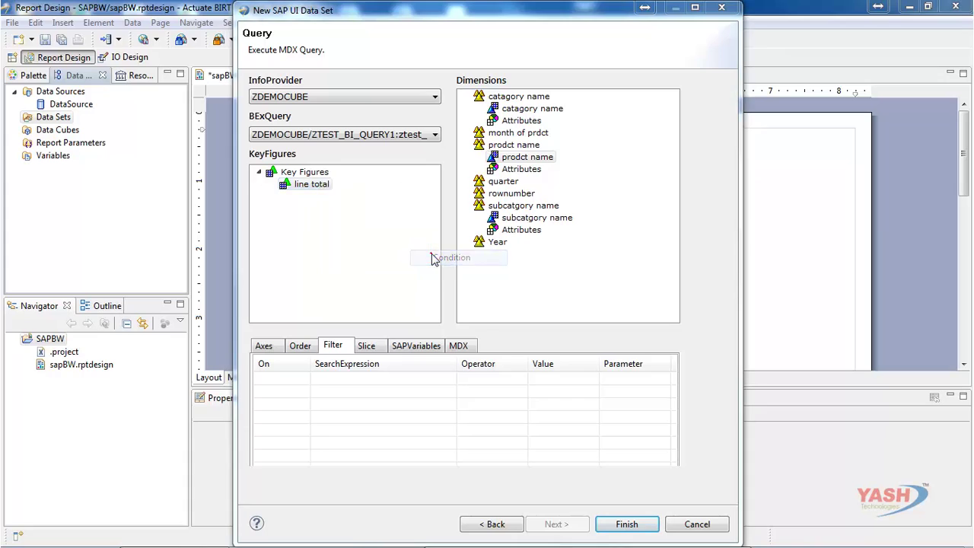
{"action": "left_click", "coordinate": [429, 246]}
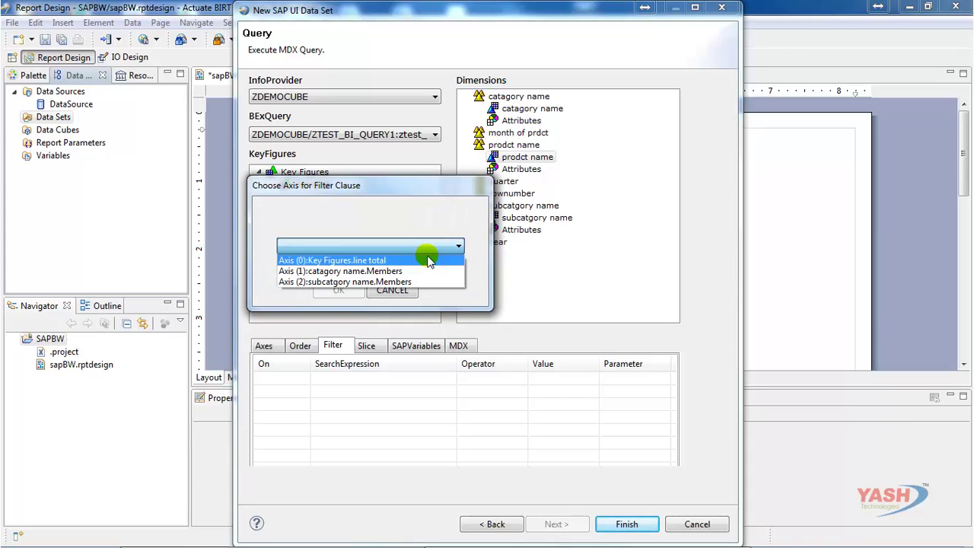
{"action": "left_click", "coordinate": [426, 270]}
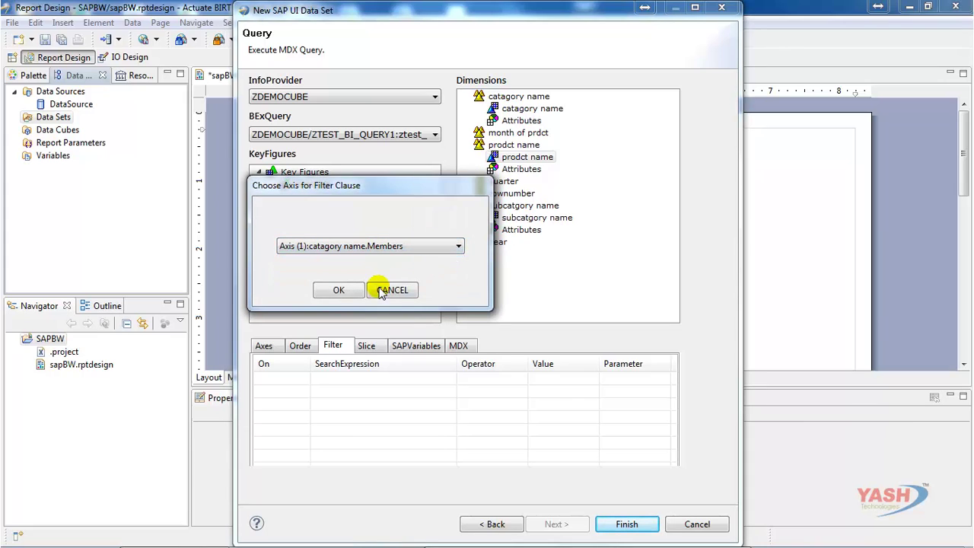
{"action": "left_click", "coordinate": [338, 289]}
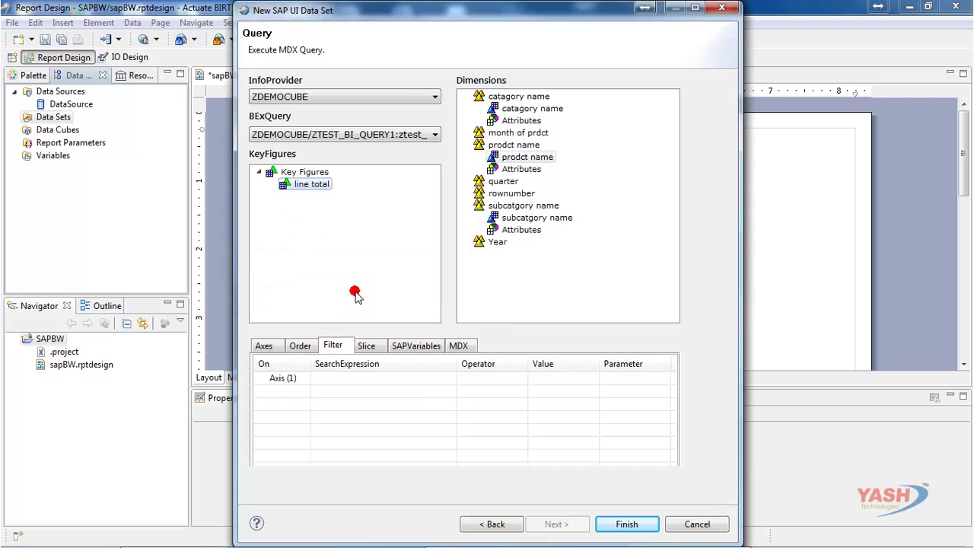
{"action": "left_click", "coordinate": [262, 378]}
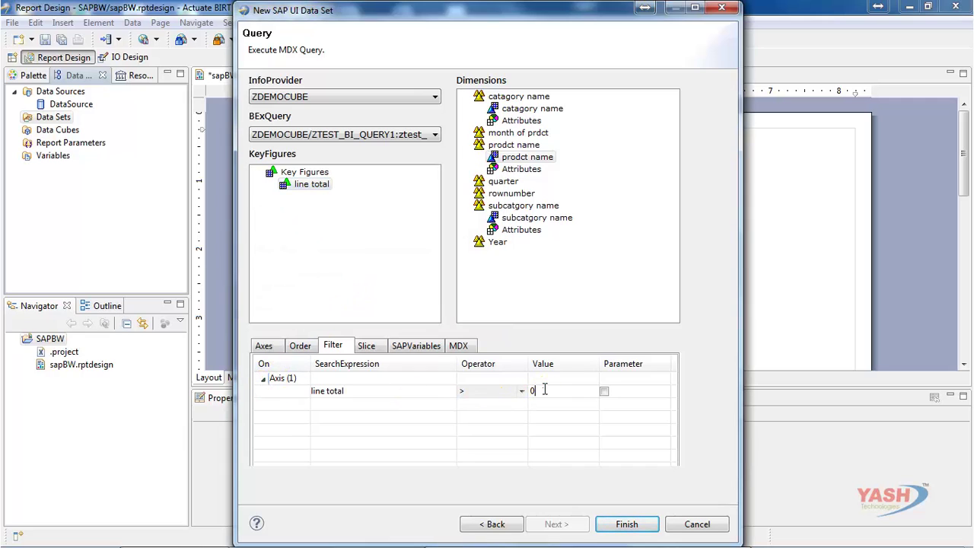
{"action": "left_click", "coordinate": [541, 391]}
{"action": "left_click", "coordinate": [530, 391]}
{"action": "type", "text": "45"}
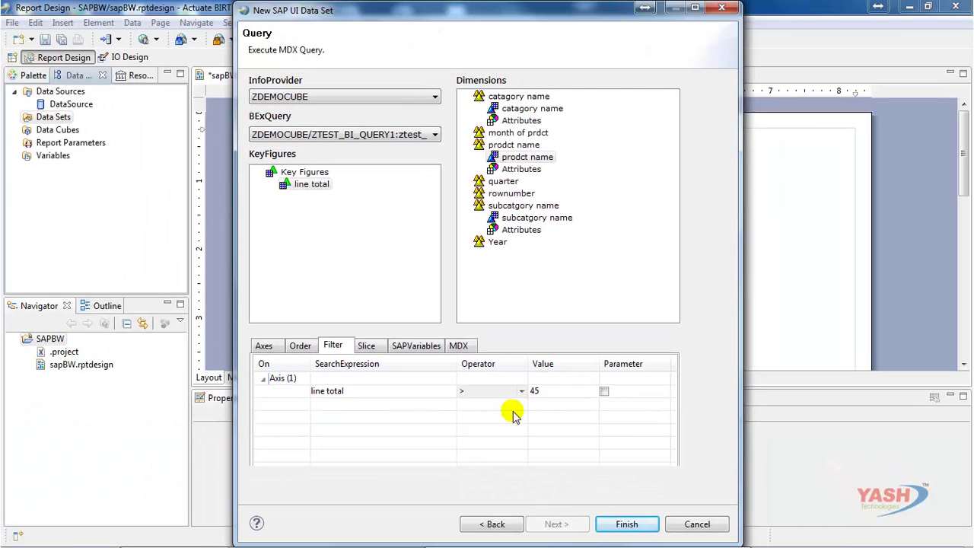
{"action": "left_click", "coordinate": [376, 349]}
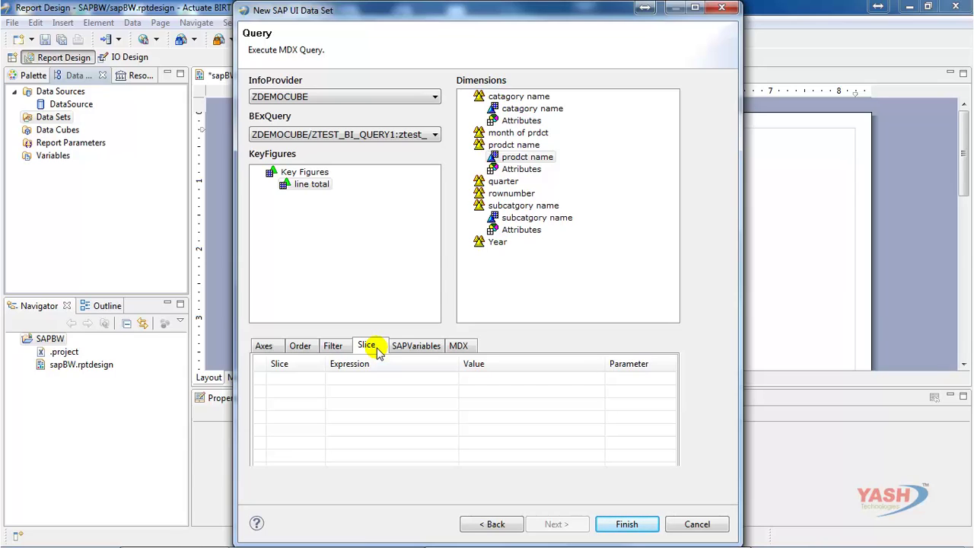
- Slice on the product member AWC Logo Cap in a new slice group
{"action": "left_click", "coordinate": [480, 156]}
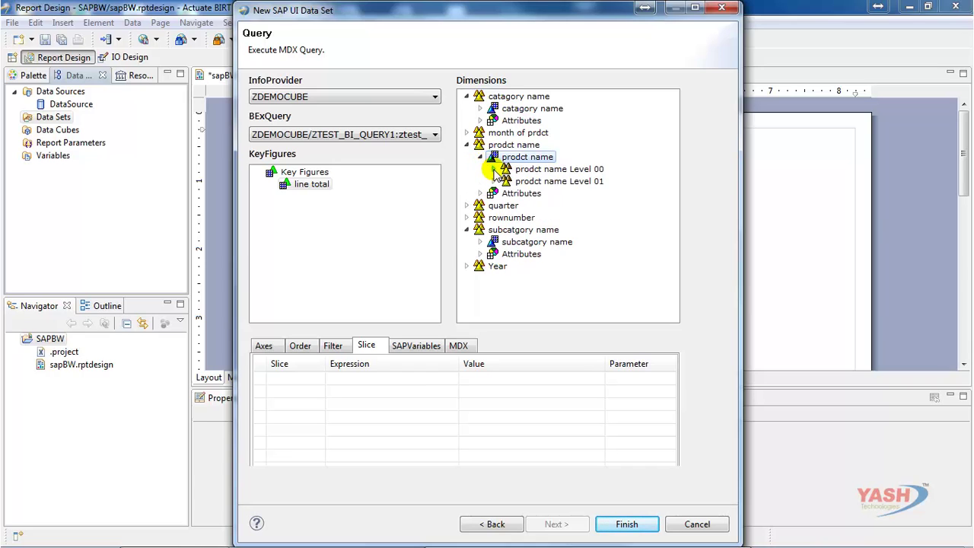
{"action": "left_click", "coordinate": [494, 169]}
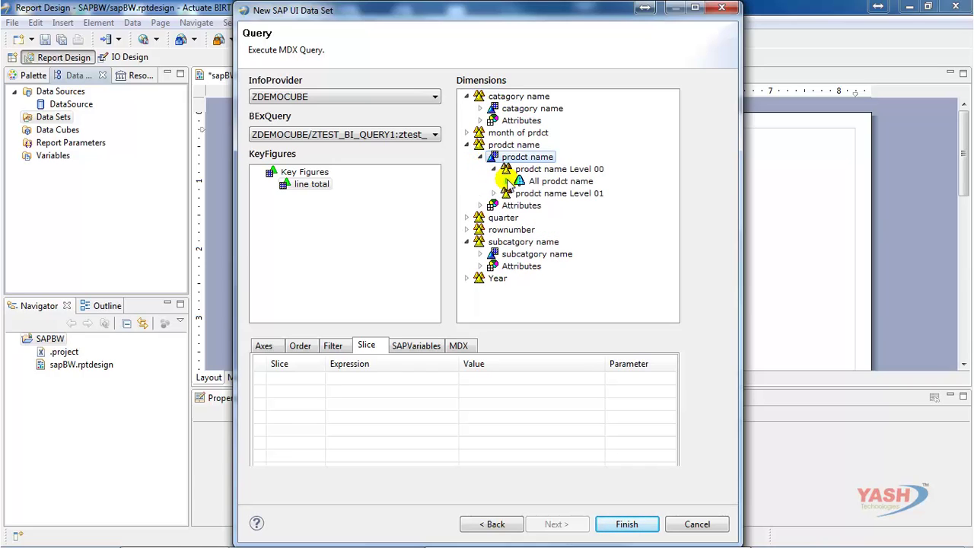
{"action": "left_click", "coordinate": [507, 181]}
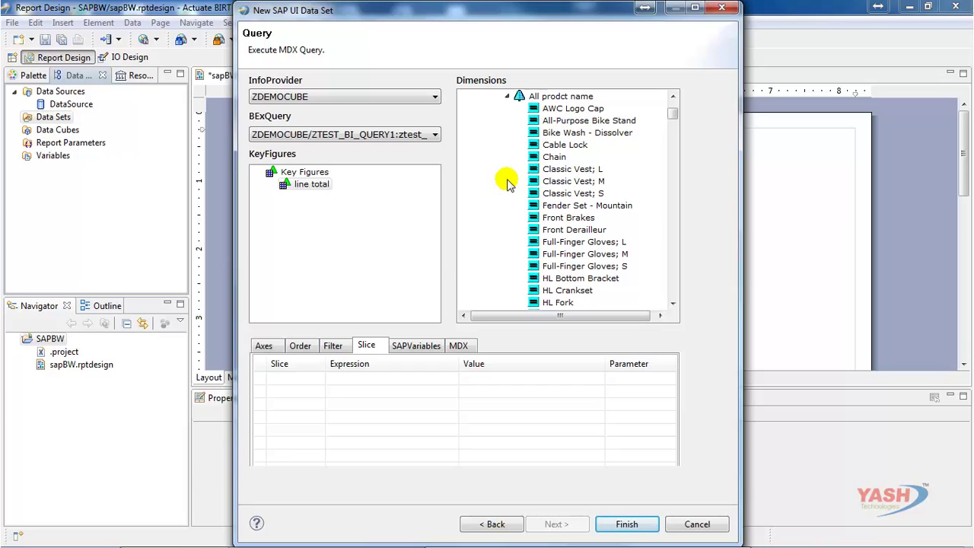
{"action": "left_click", "coordinate": [551, 110]}
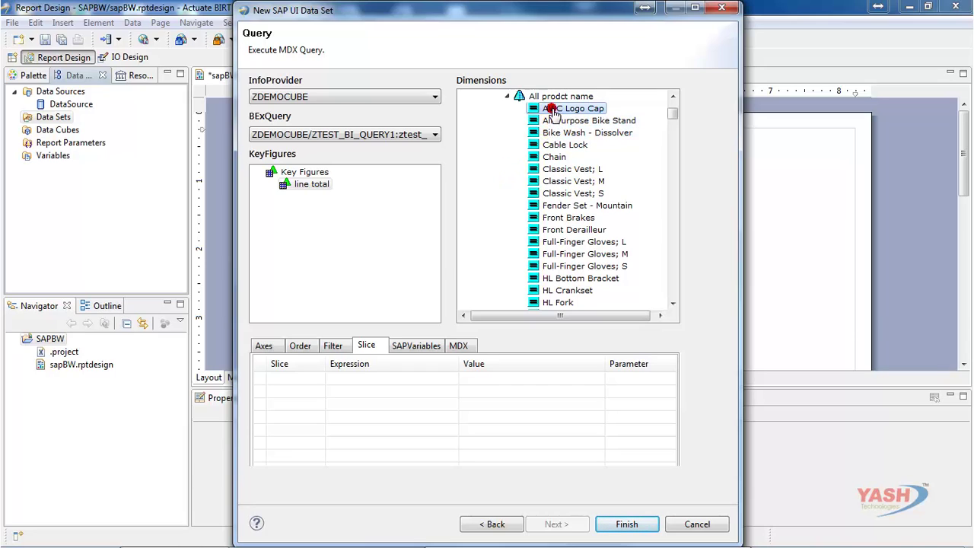
{"action": "right_click", "coordinate": [553, 112]}
{"action": "mouse_move", "coordinate": [600, 149]}
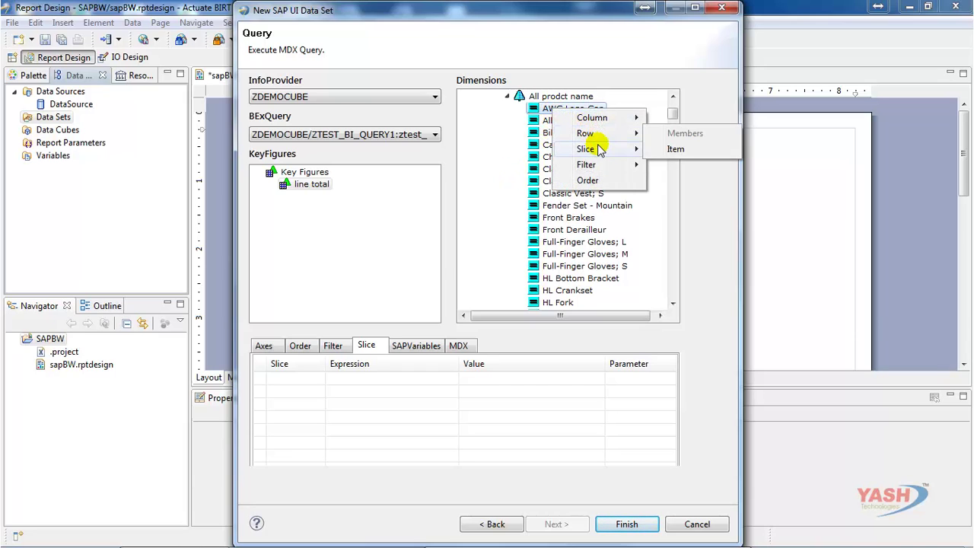
{"action": "left_click", "coordinate": [648, 149]}
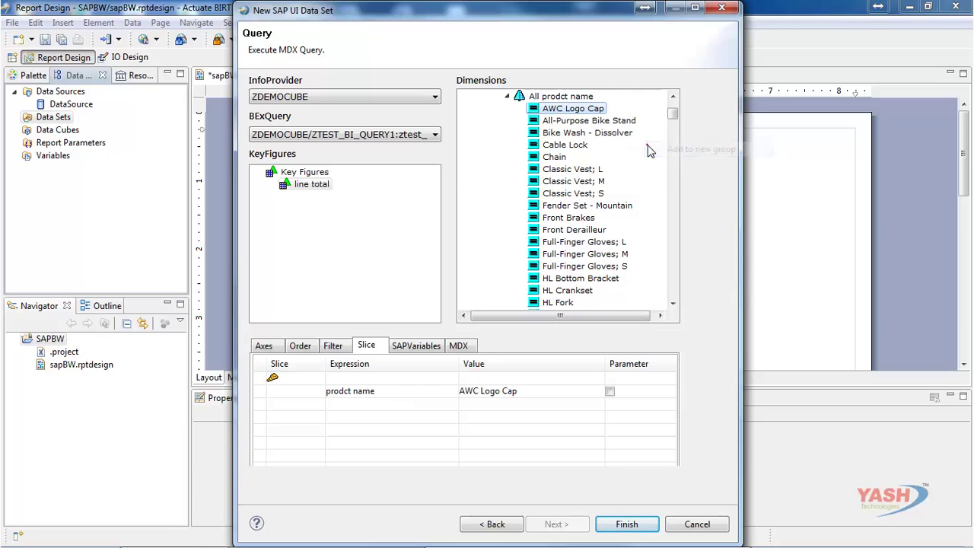
- Add the line total key figure to the AWC Logo Cap slice group
{"action": "left_click", "coordinate": [320, 191]}
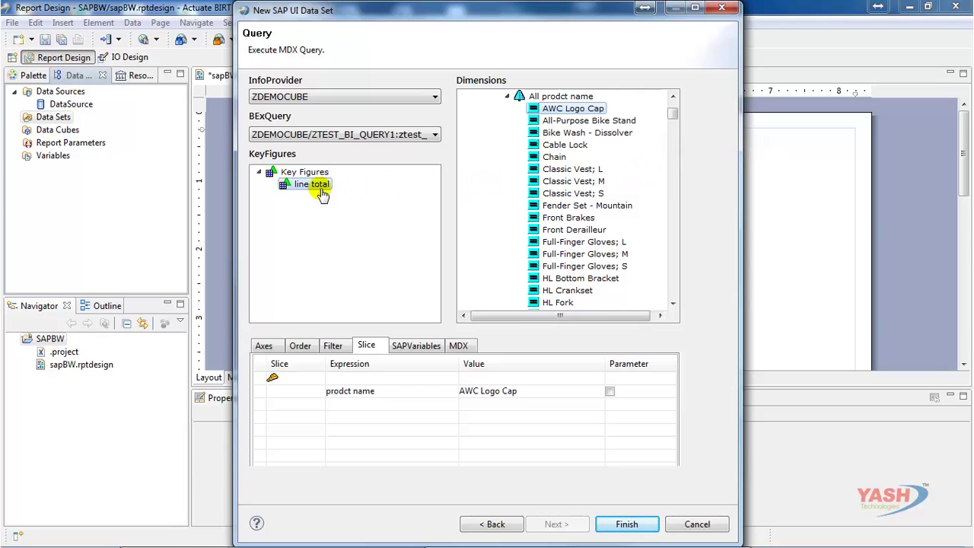
{"action": "right_click", "coordinate": [320, 191]}
{"action": "mouse_move", "coordinate": [353, 229]}
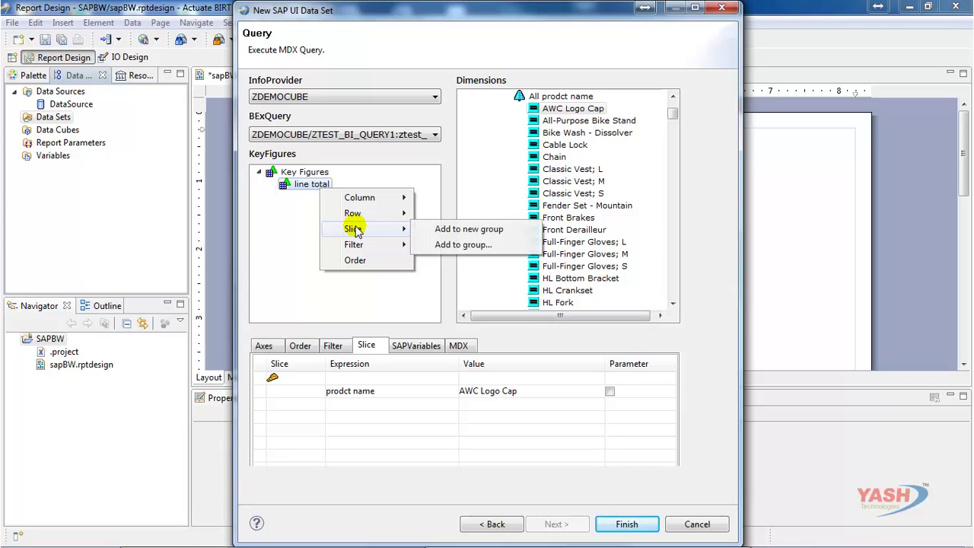
{"action": "left_click", "coordinate": [454, 244]}
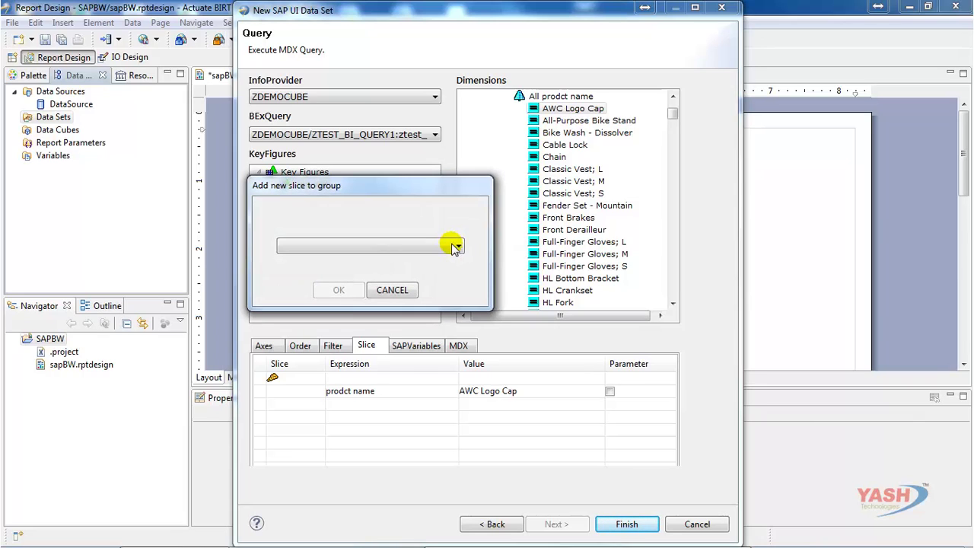
{"action": "left_click", "coordinate": [428, 246]}
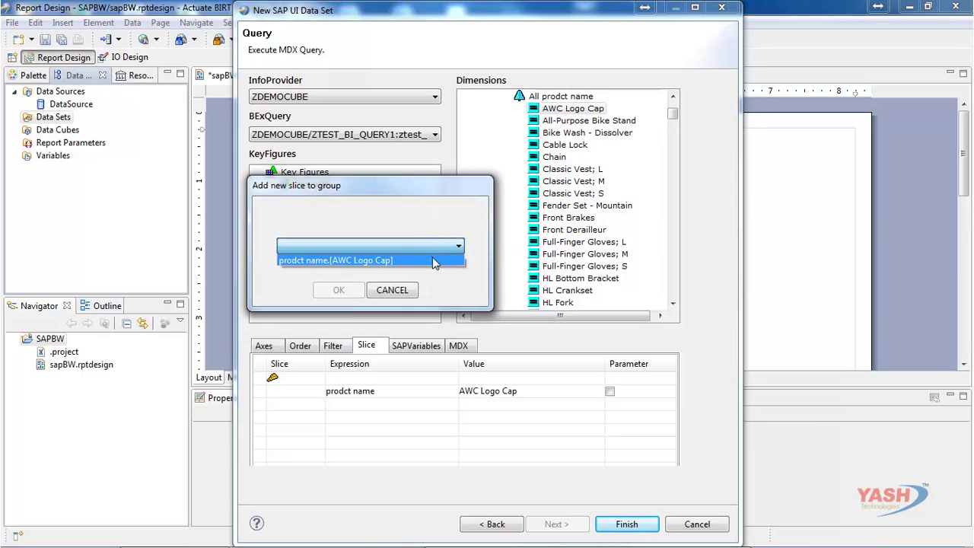
{"action": "left_click", "coordinate": [432, 260]}
{"action": "left_click", "coordinate": [339, 291]}
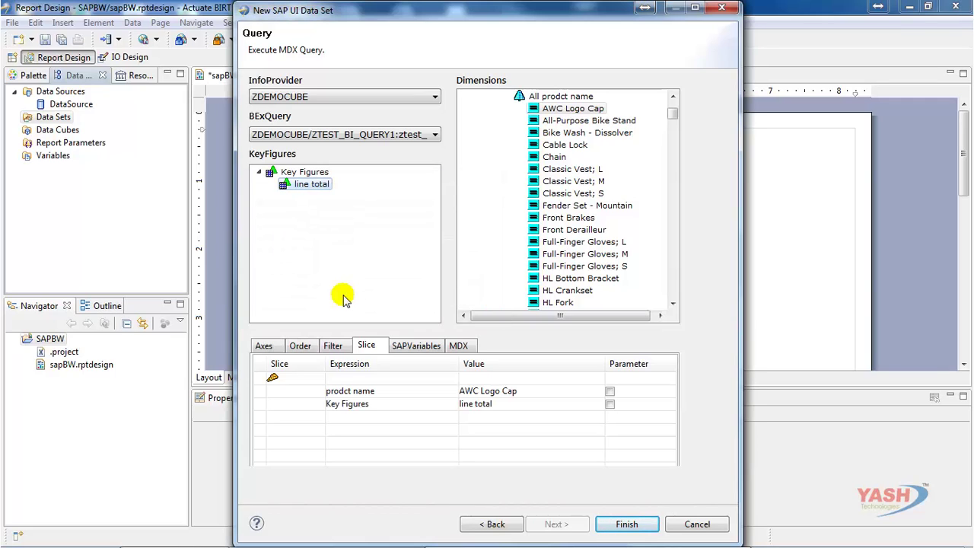
{"action": "right_click", "coordinate": [274, 378]}
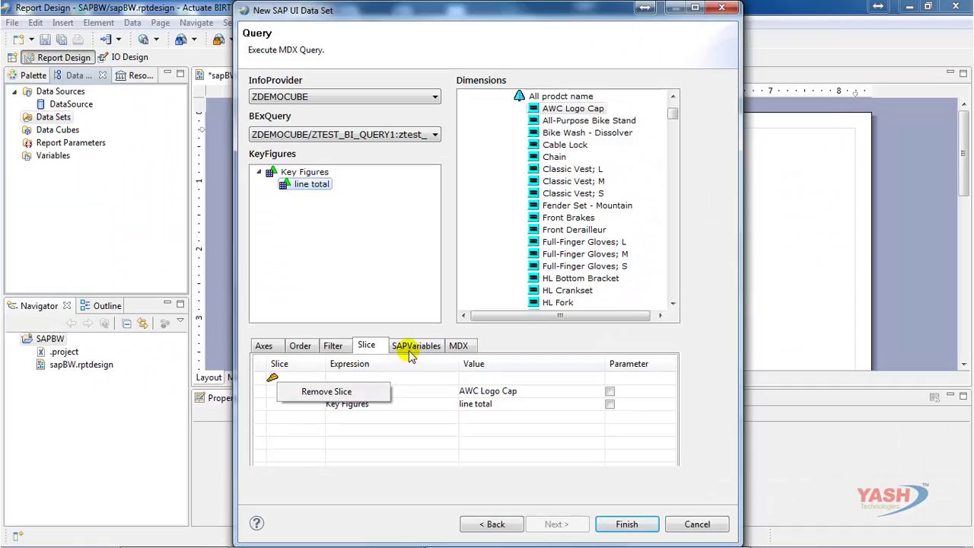
- Mark the category name SAP variable as a parameter and view the generated MDX
{"action": "left_click", "coordinate": [625, 180]}
{"action": "left_click", "coordinate": [415, 347]}
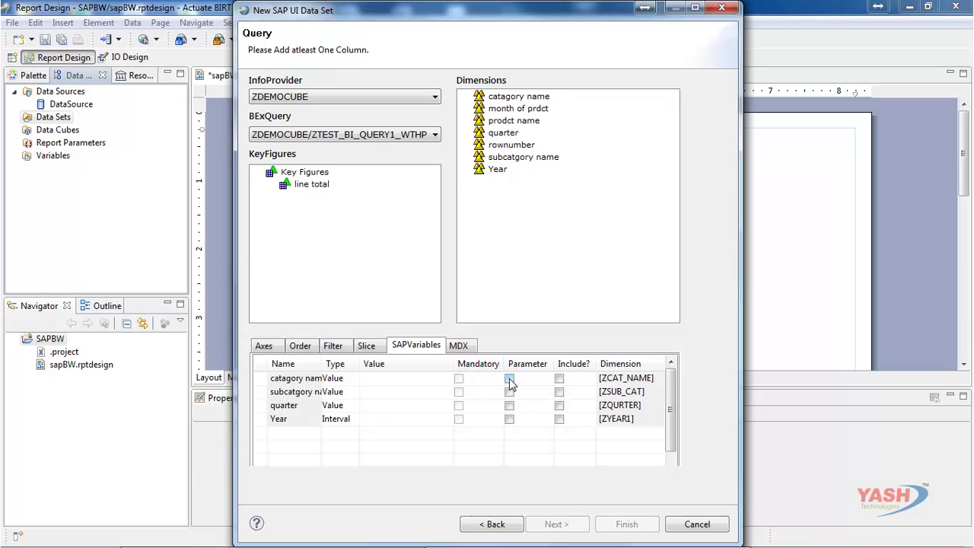
{"action": "left_click", "coordinate": [509, 378]}
{"action": "left_click", "coordinate": [459, 345]}
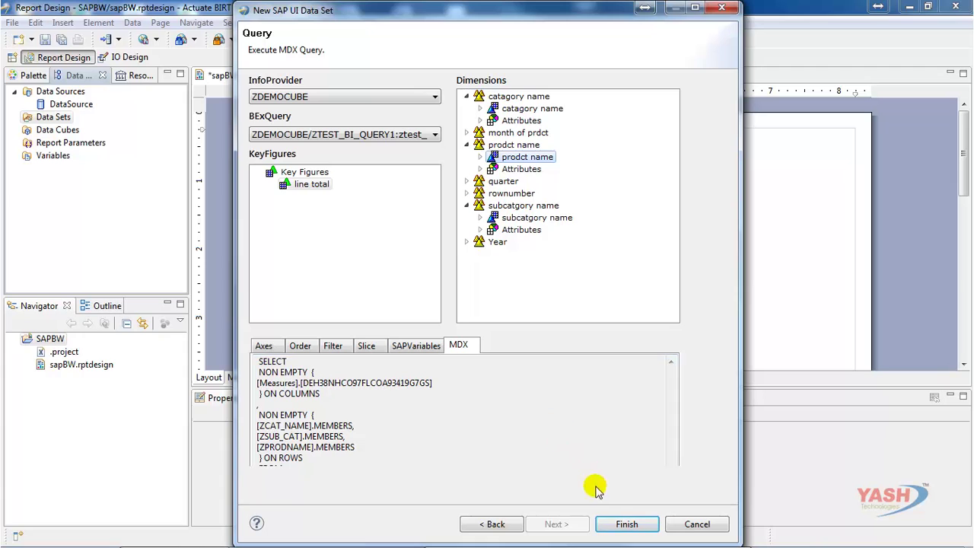
- Finish DataSet, preview its 305 result records, and close the data set editor
{"action": "left_click", "coordinate": [625, 524]}
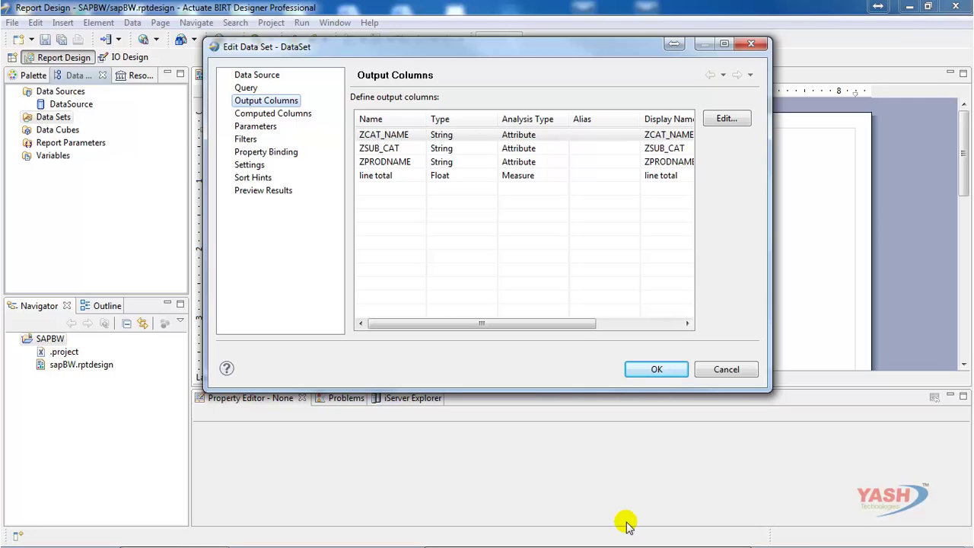
{"action": "left_click", "coordinate": [281, 191]}
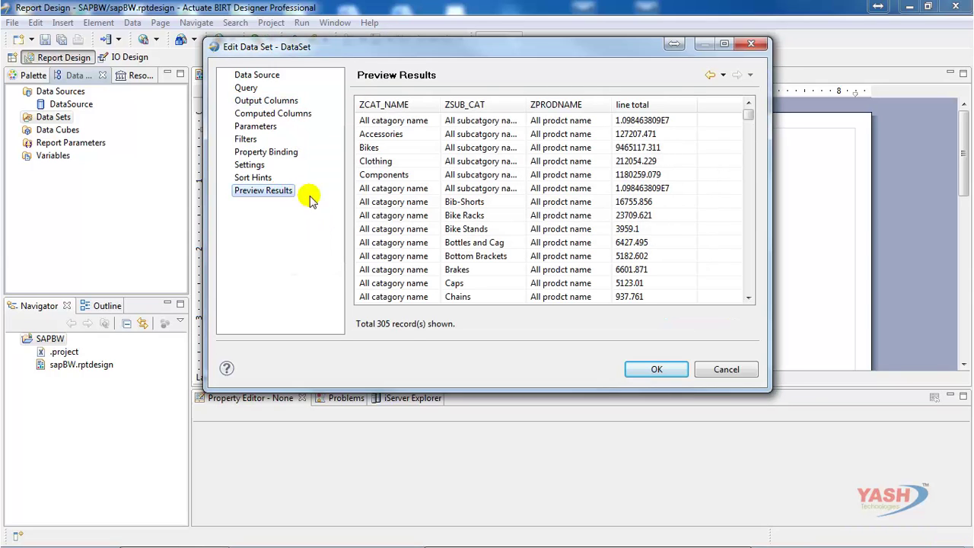
{"action": "left_click", "coordinate": [652, 371]}
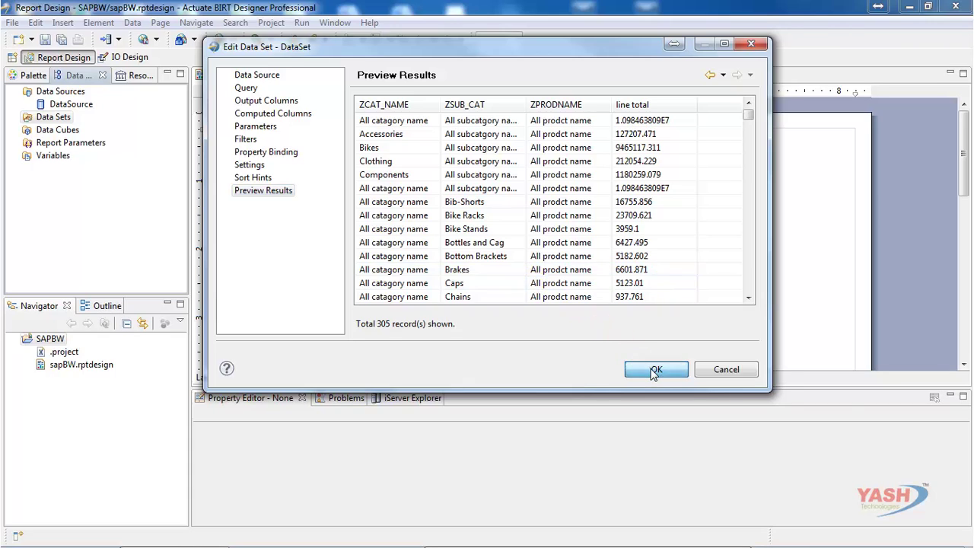
{"action": "left_click", "coordinate": [652, 371]}
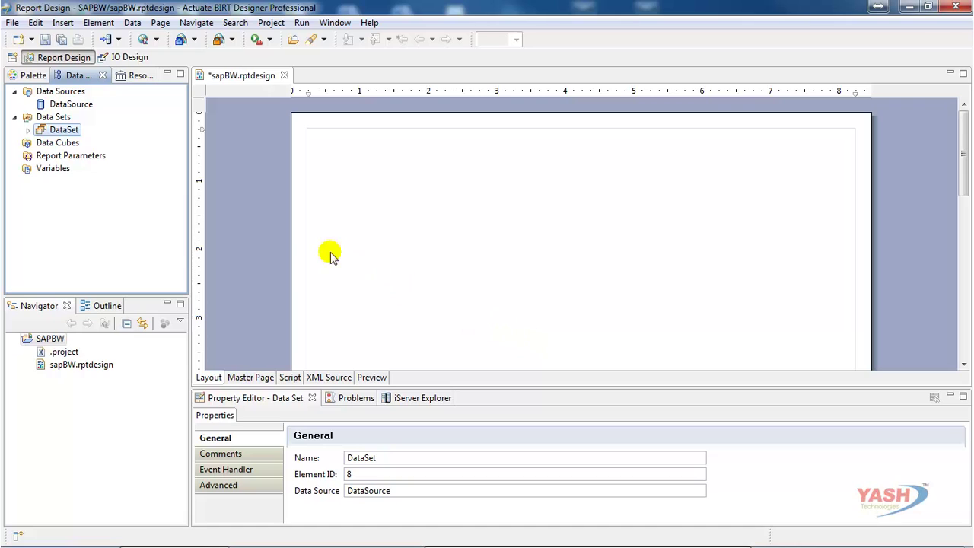
- Drop DataSet onto the layout as a table, then glance at the View Report output formats
{"action": "left_click_drag", "start_coordinate": [68, 133], "coordinate": [341, 168]}
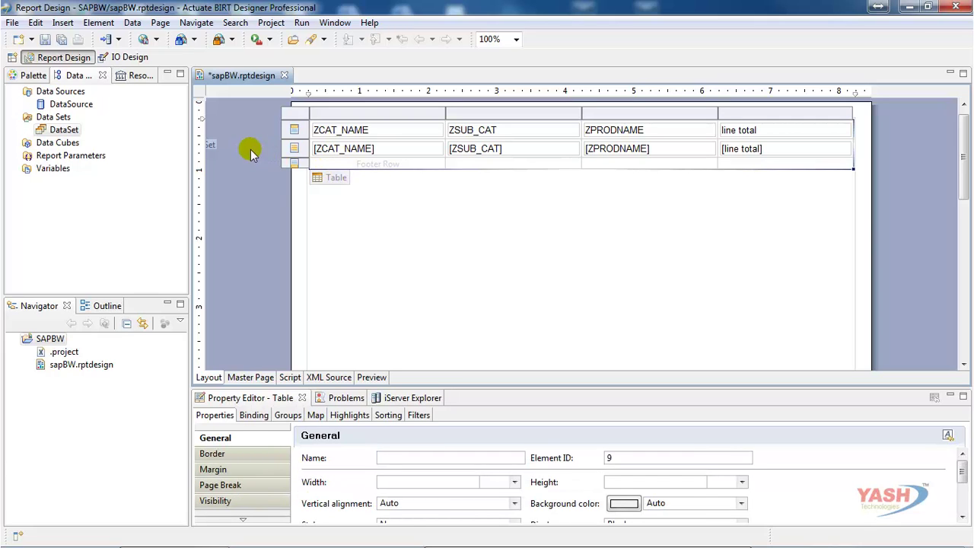
{"action": "left_click", "coordinate": [155, 39]}
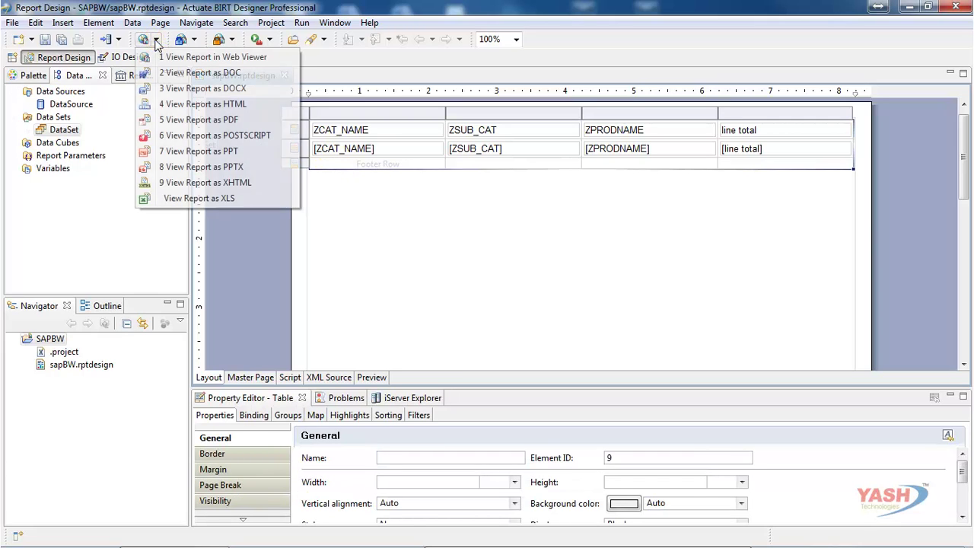
{"action": "left_click", "coordinate": [161, 58]}
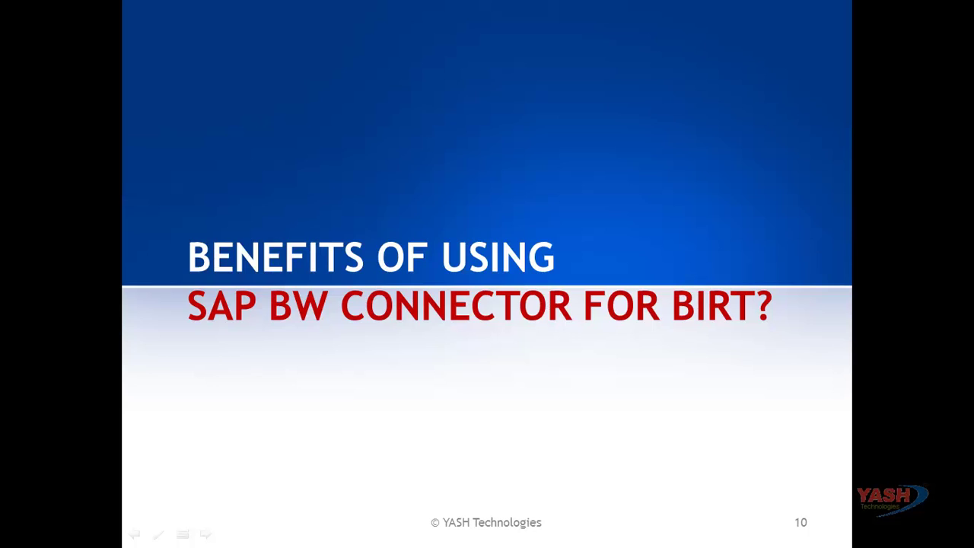
- Advance the slideshow to slide 11, 'Benefits of Using SAP BW Connector for BIRT'
{"action": "key", "text": "Right"}
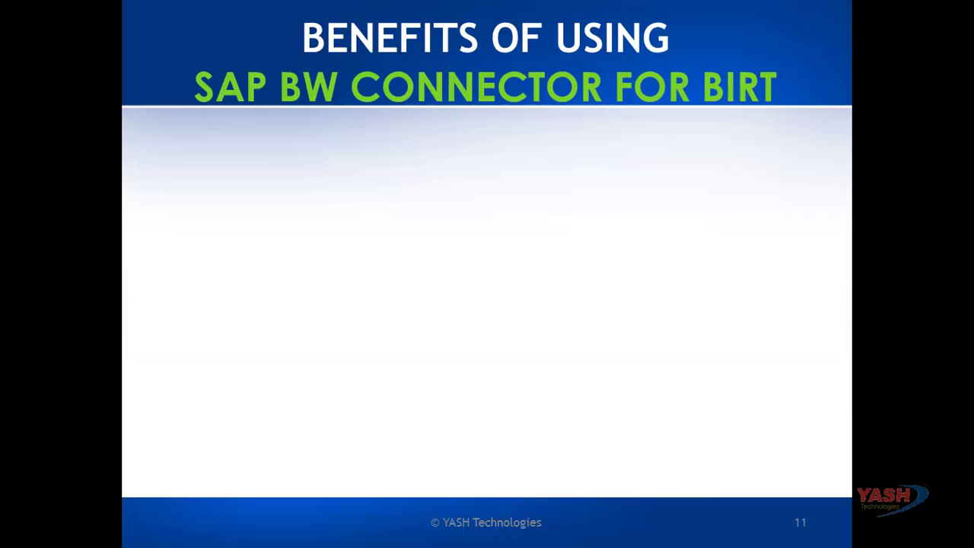